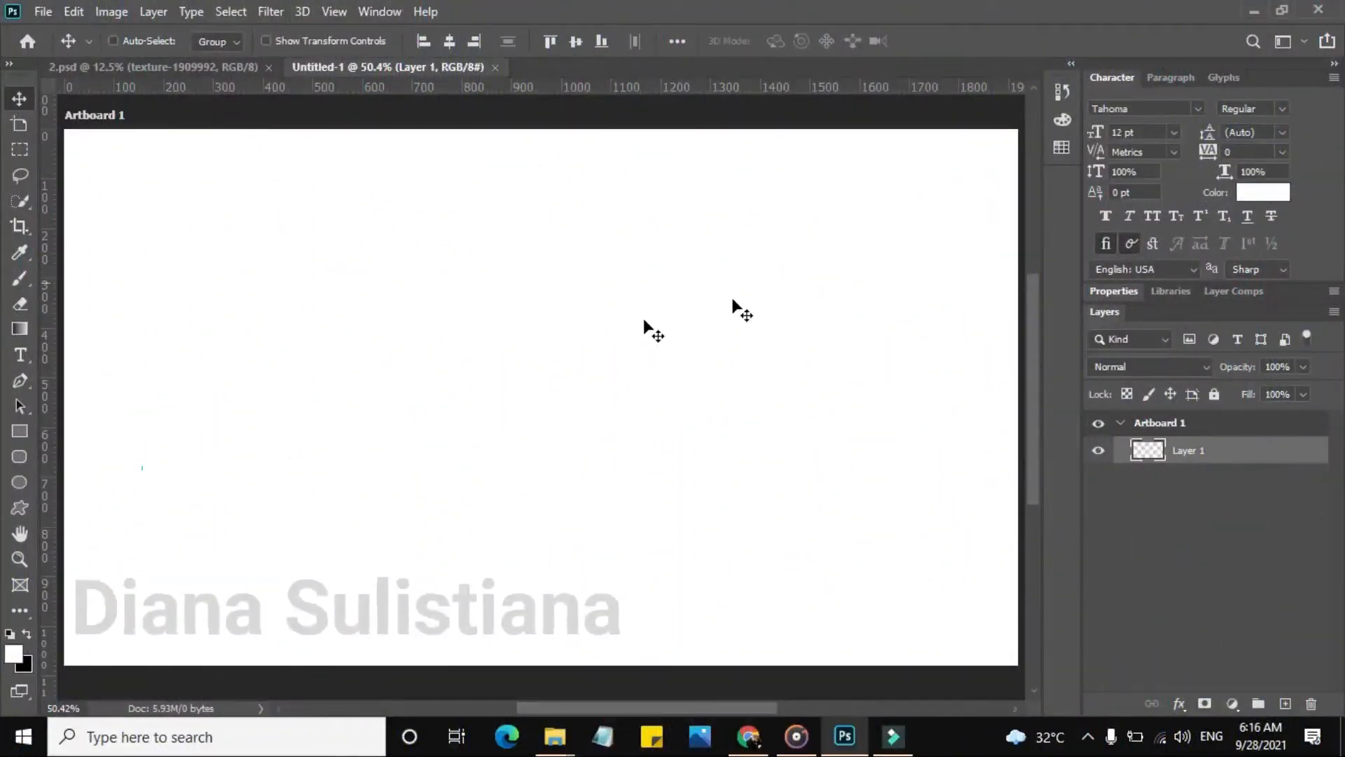
# Step: Create a white 1920 × 1080 px rectangle drawn from its center and move it over the artboard
pyautogui.click(28, 430)
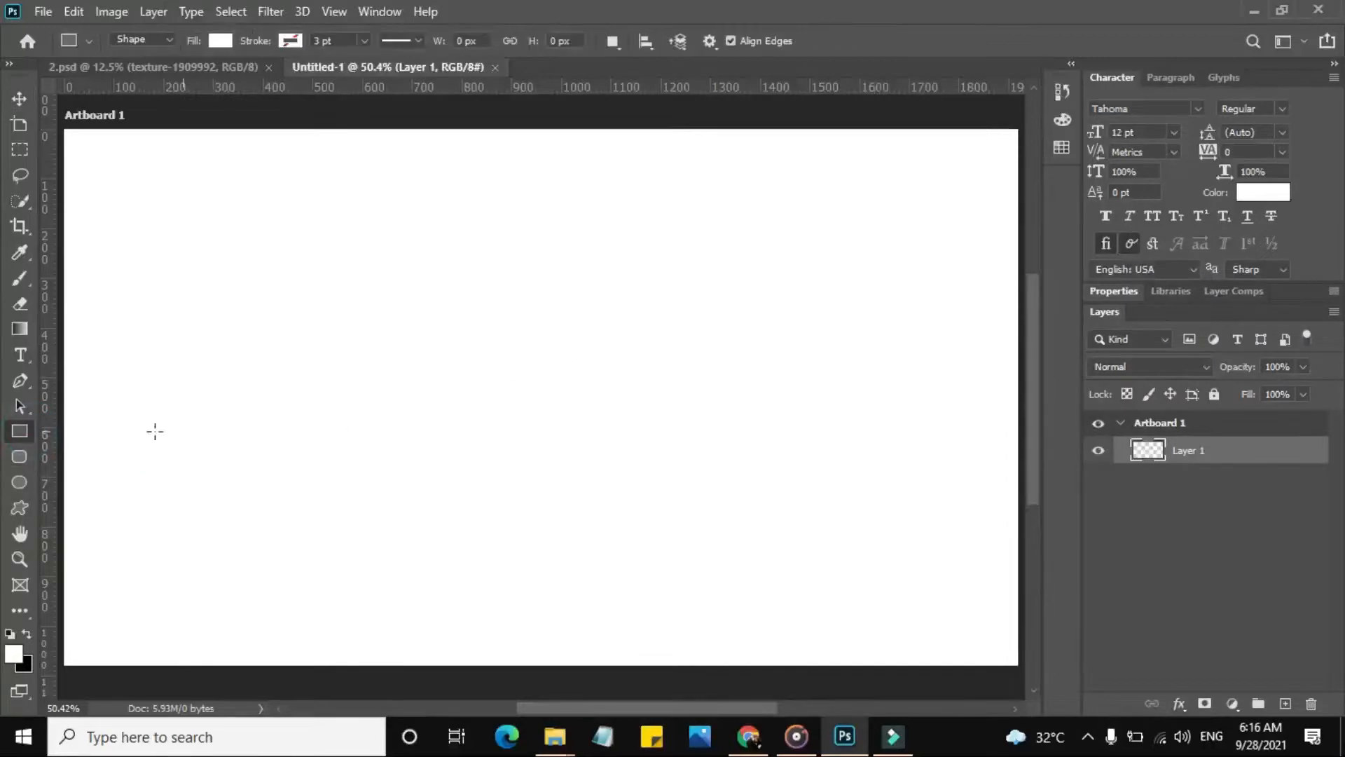
pyautogui.click(487, 365)
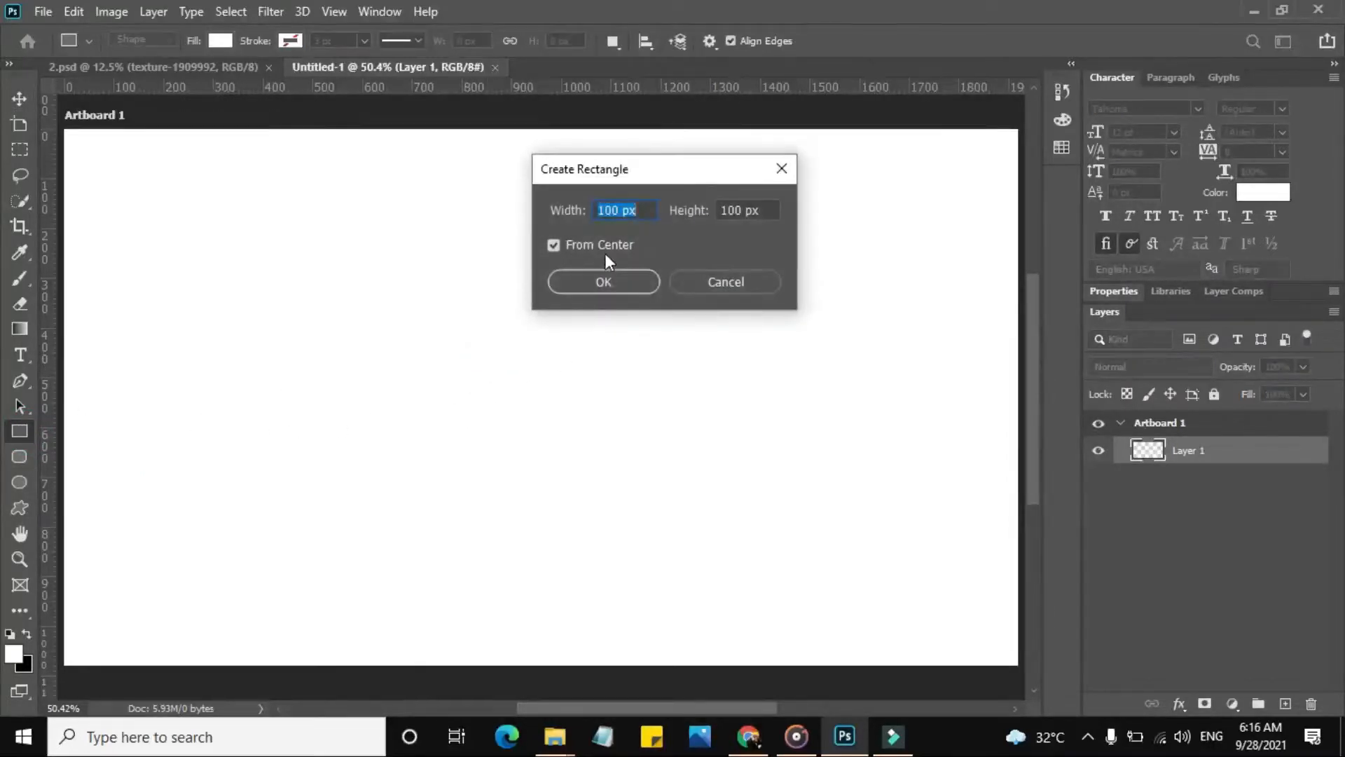
pyautogui.write('1440')
pyautogui.click(740, 211)
pyautogui.press('BackSpace')
pyautogui.click(623, 211)
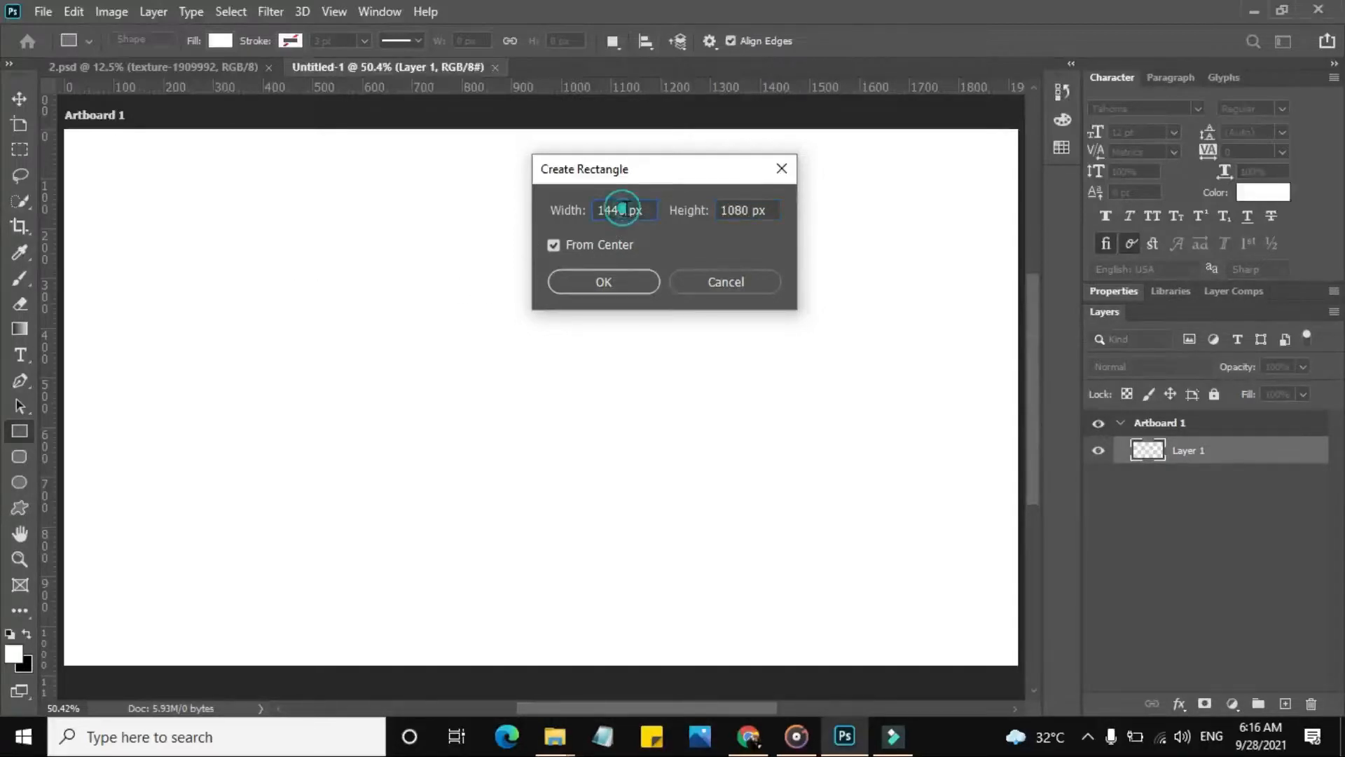
pyautogui.write('1920')
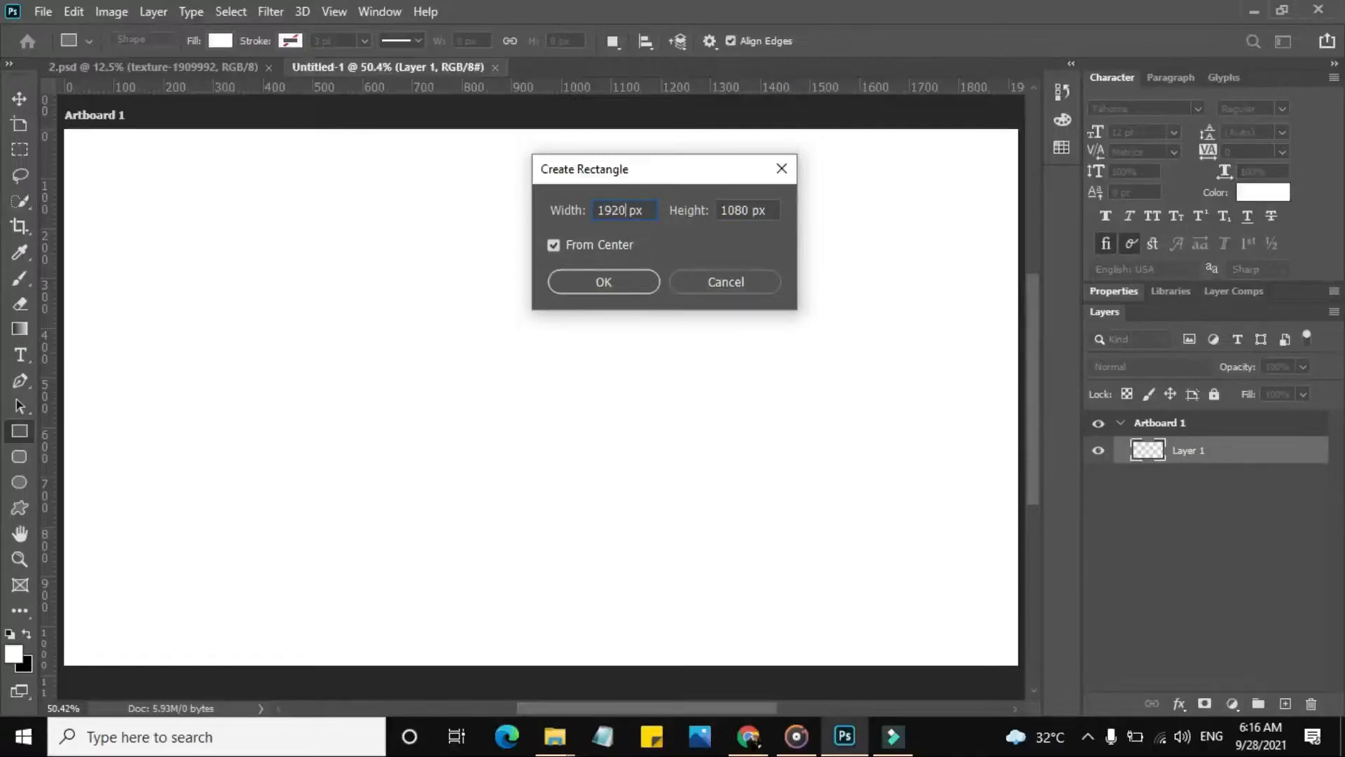
pyautogui.click(634, 293)
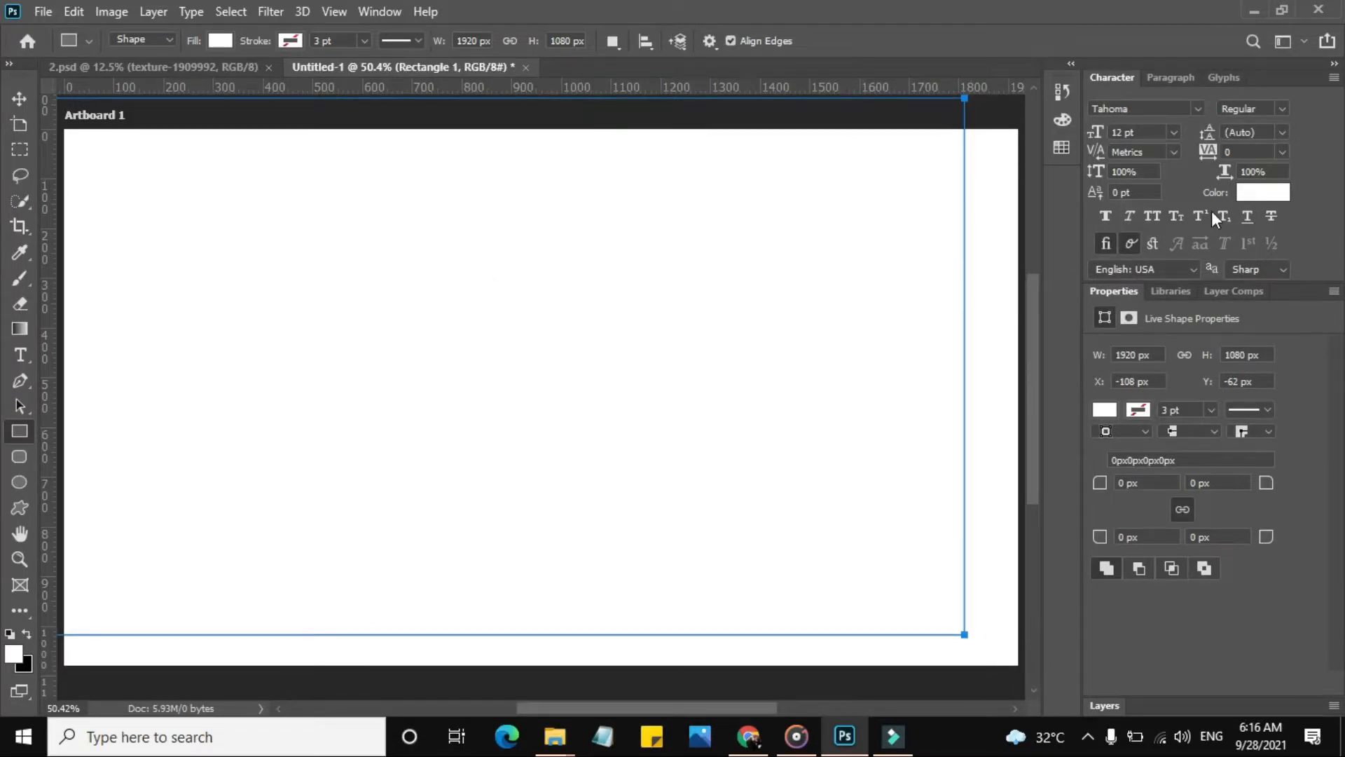
pyautogui.click(27, 99)
pyautogui.moveTo(454, 266); pyautogui.dragTo(523, 313)
pyautogui.click(1263, 192)
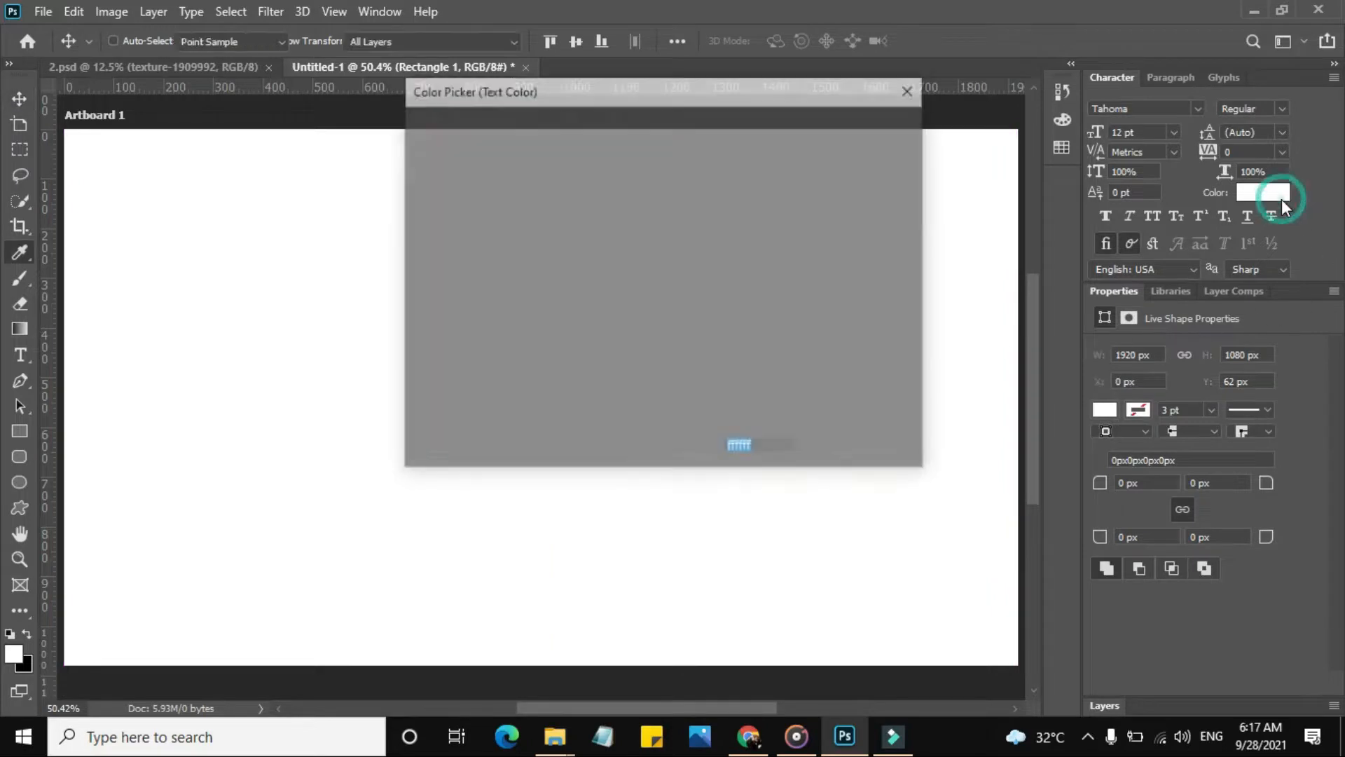
pyautogui.click(594, 216)
pyautogui.click(606, 244)
pyautogui.moveTo(614, 267); pyautogui.dragTo(628, 307)
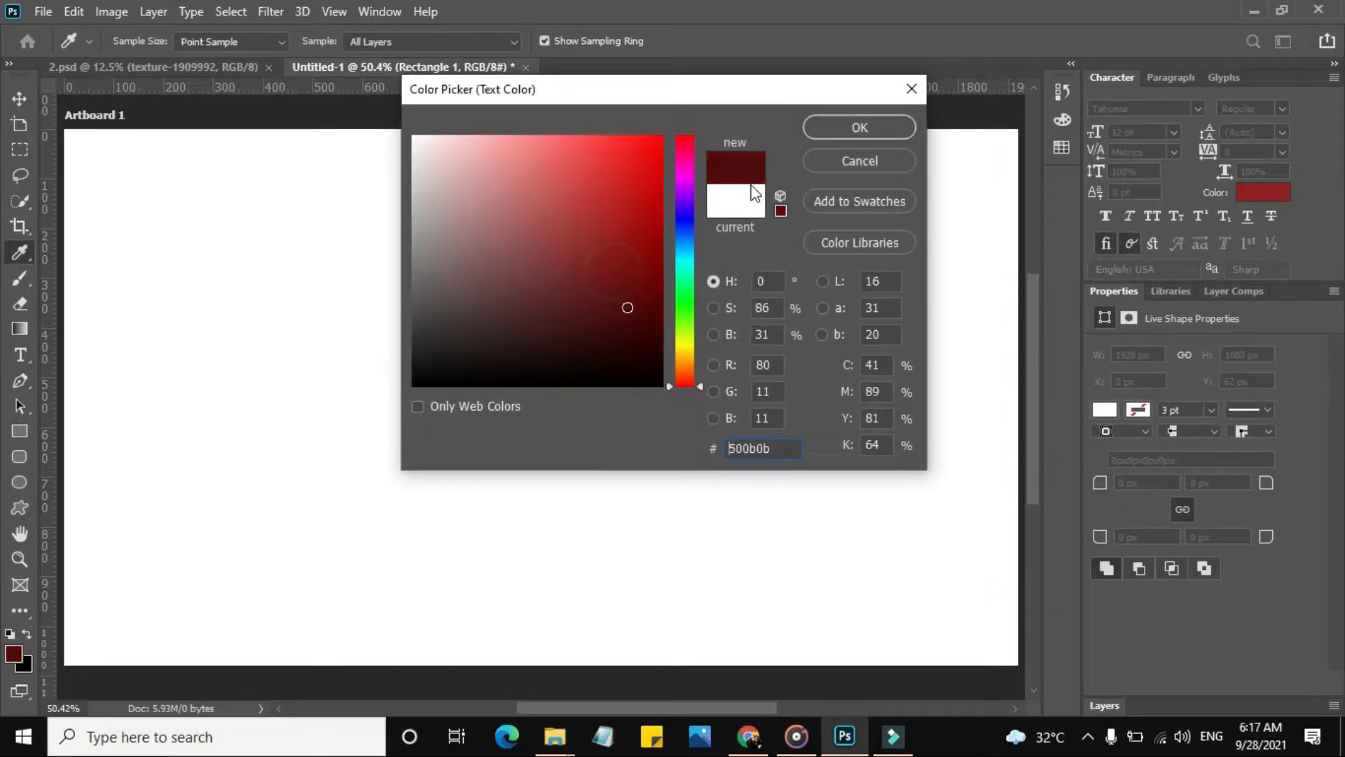
pyautogui.click(876, 159)
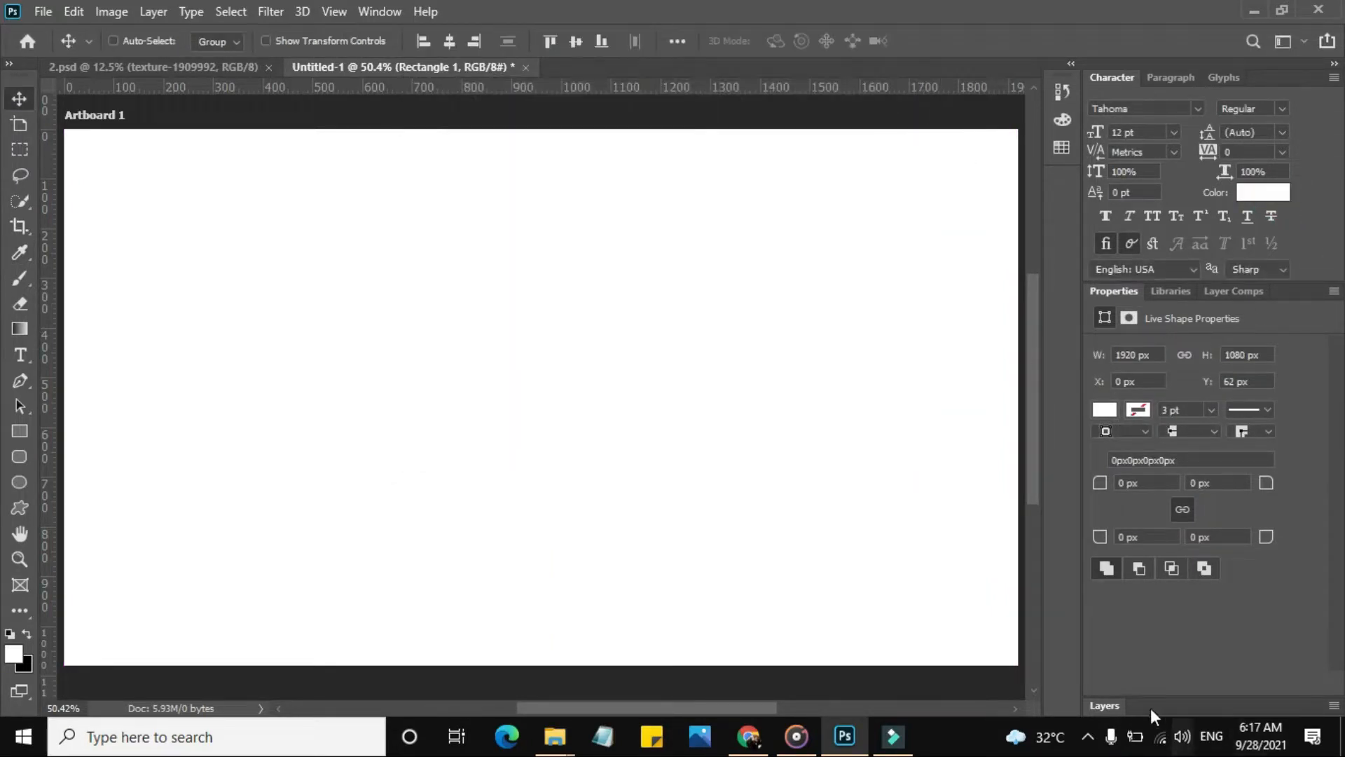
# Step: Rasterize the white rectangle layer so that the Brush tool can paint on it
pyautogui.click(1115, 705)
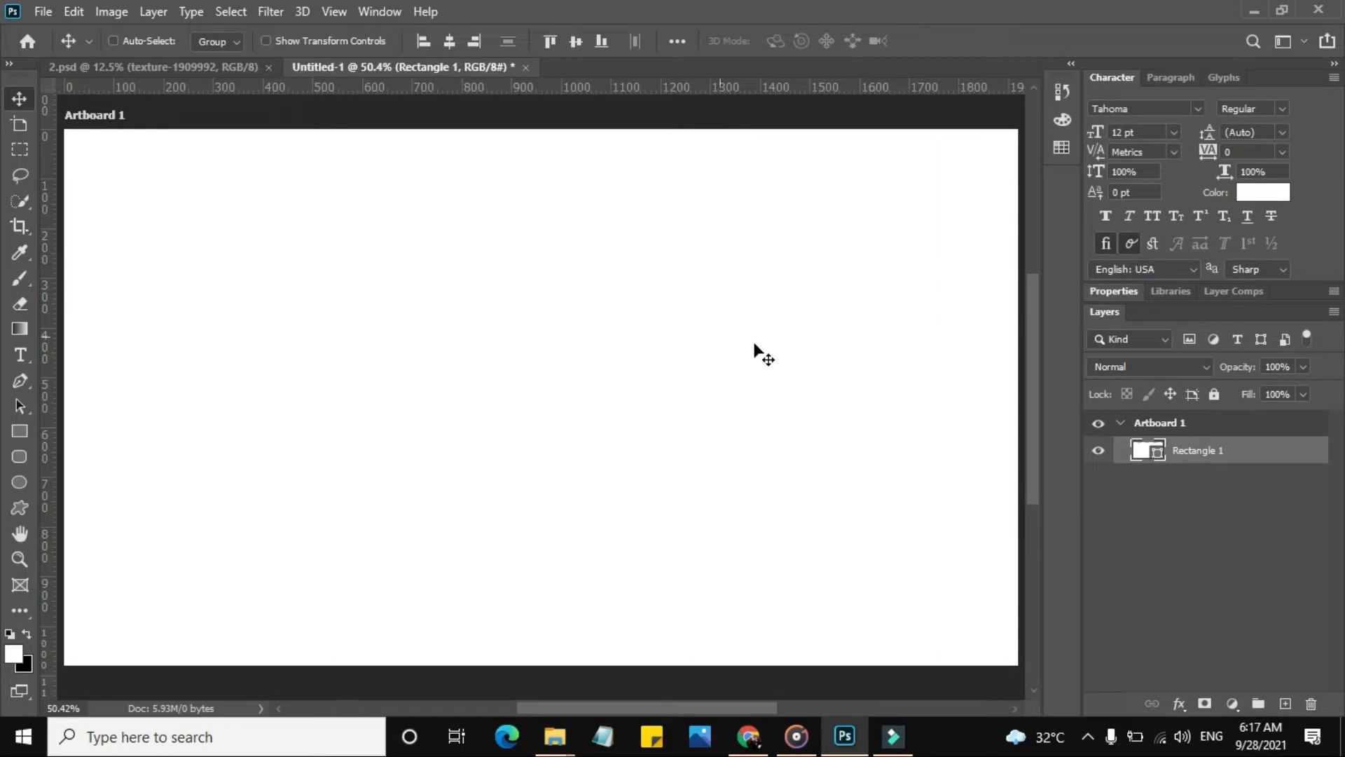
pyautogui.click(21, 280)
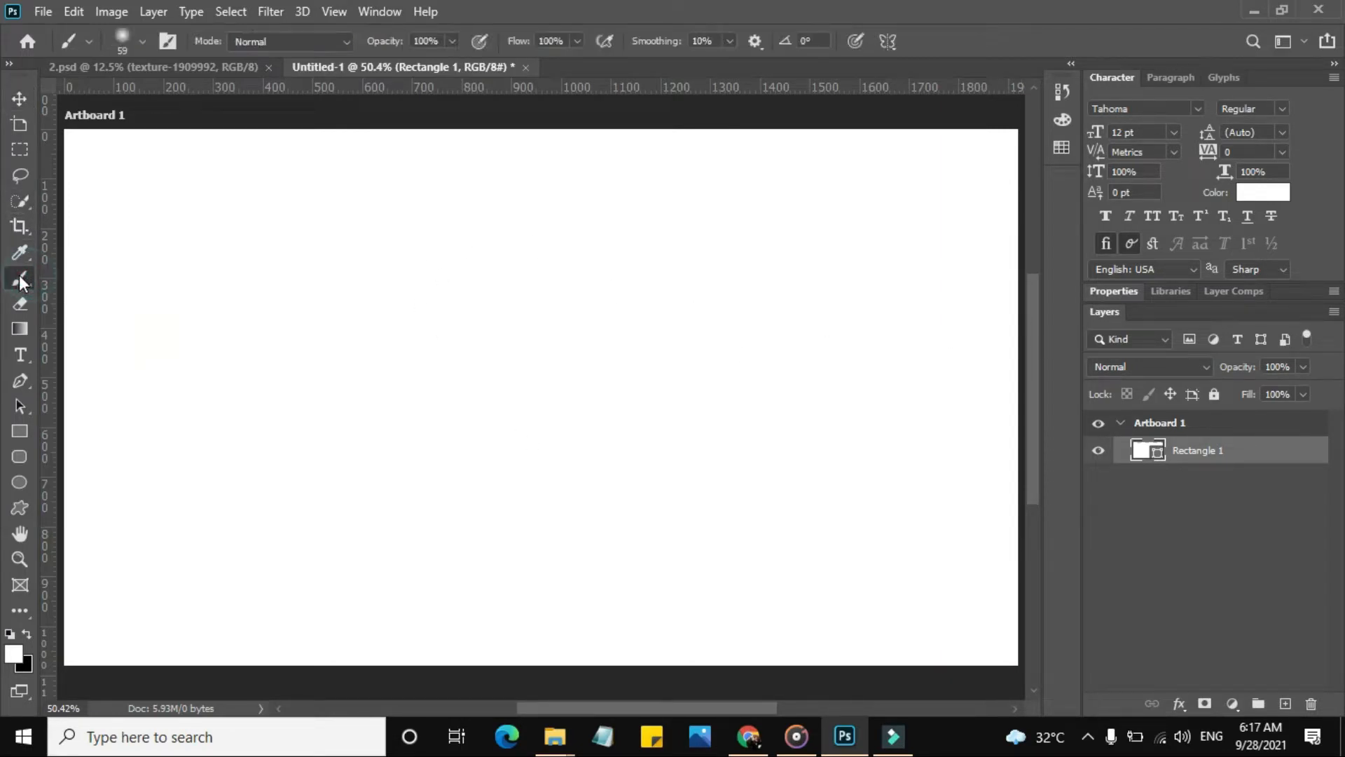
pyautogui.click(127, 271)
pyautogui.click(566, 290)
# Step: Set the painting color to black, 000000
pyautogui.click(1272, 192)
pyautogui.click(635, 327)
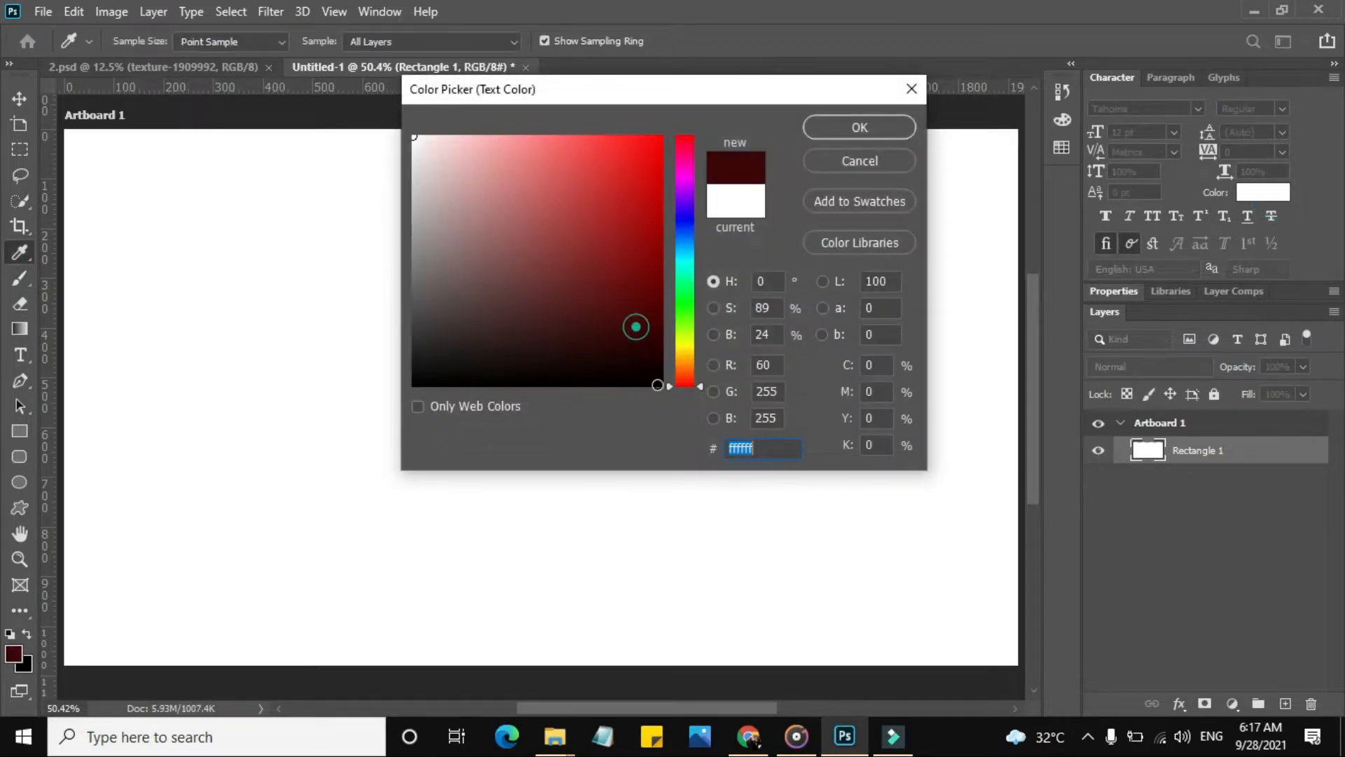
pyautogui.write('000000')
pyautogui.click(841, 127)
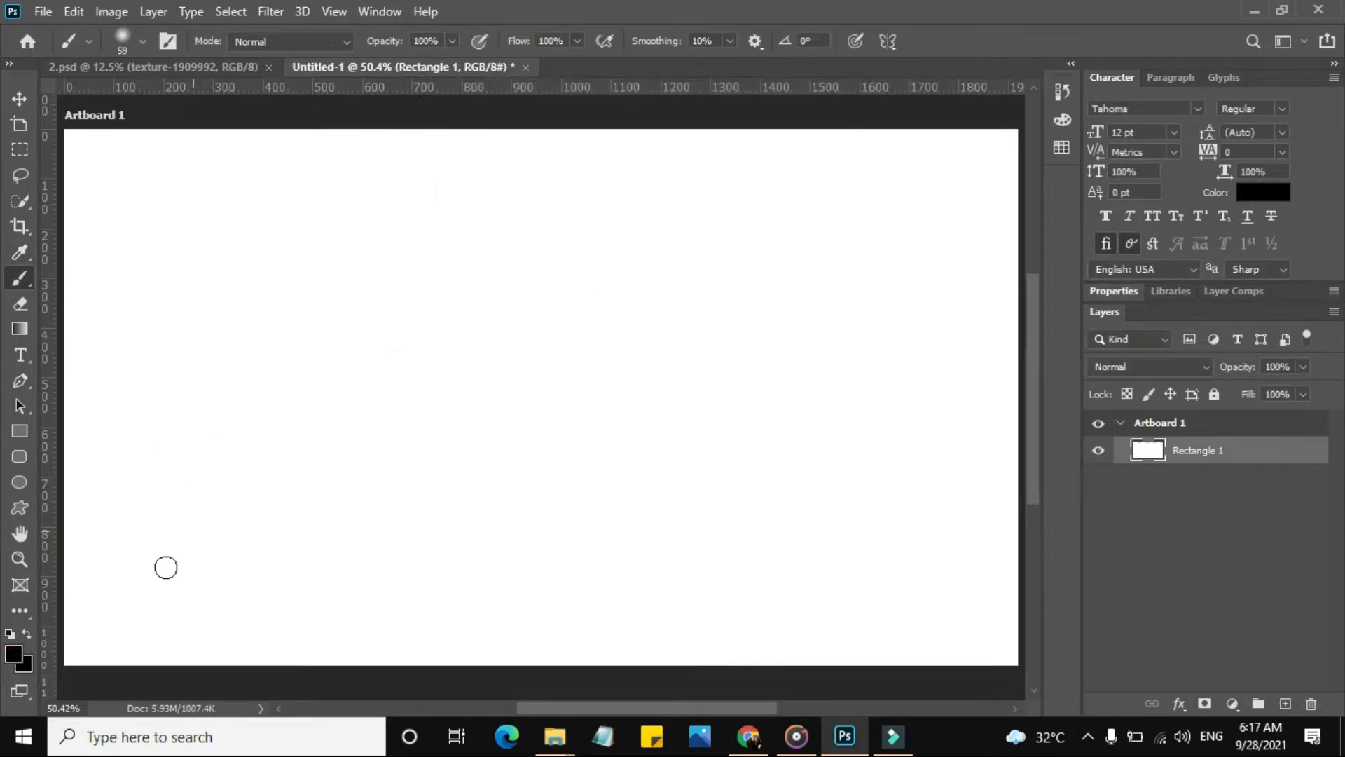
# Step: Paint a large black zigzag and loose frame across the rectangle, plus short black diagonal strokes near its edges
pyautogui.moveTo(98, 618)
pyautogui.mouseDown()
pyautogui.moveTo(163, 447)
pyautogui.moveTo(167, 340)
pyautogui.moveTo(220, 170)
pyautogui.moveTo(825, 213)
pyautogui.moveTo(927, 187)
pyautogui.moveTo(913, 235)
pyautogui.moveTo(920, 608)
pyautogui.moveTo(128, 599)
pyautogui.moveTo(204, 412)
pyautogui.moveTo(326, 194)
pyautogui.moveTo(367, 155)
pyautogui.moveTo(491, 599)
pyautogui.moveTo(525, 673)
pyautogui.moveTo(737, 201)
pyautogui.moveTo(812, 149)
pyautogui.moveTo(893, 212)
pyautogui.moveTo(985, 223)
pyautogui.moveTo(990, 432)
pyautogui.moveTo(1023, 522)
pyautogui.mouseUp()
pyautogui.moveTo(177, 177); pyautogui.dragTo(65, 225)
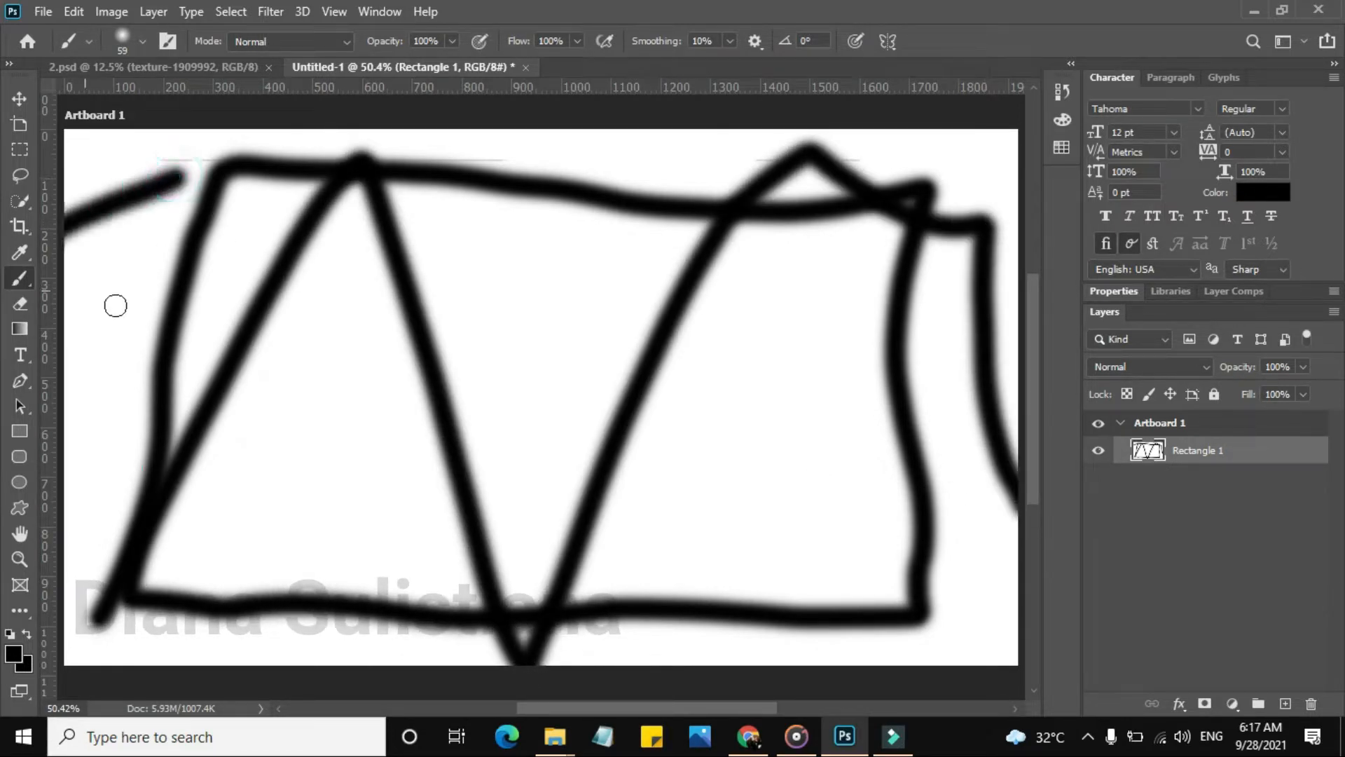
pyautogui.moveTo(144, 326); pyautogui.dragTo(65, 443)
pyautogui.moveTo(254, 615); pyautogui.dragTo(305, 666)
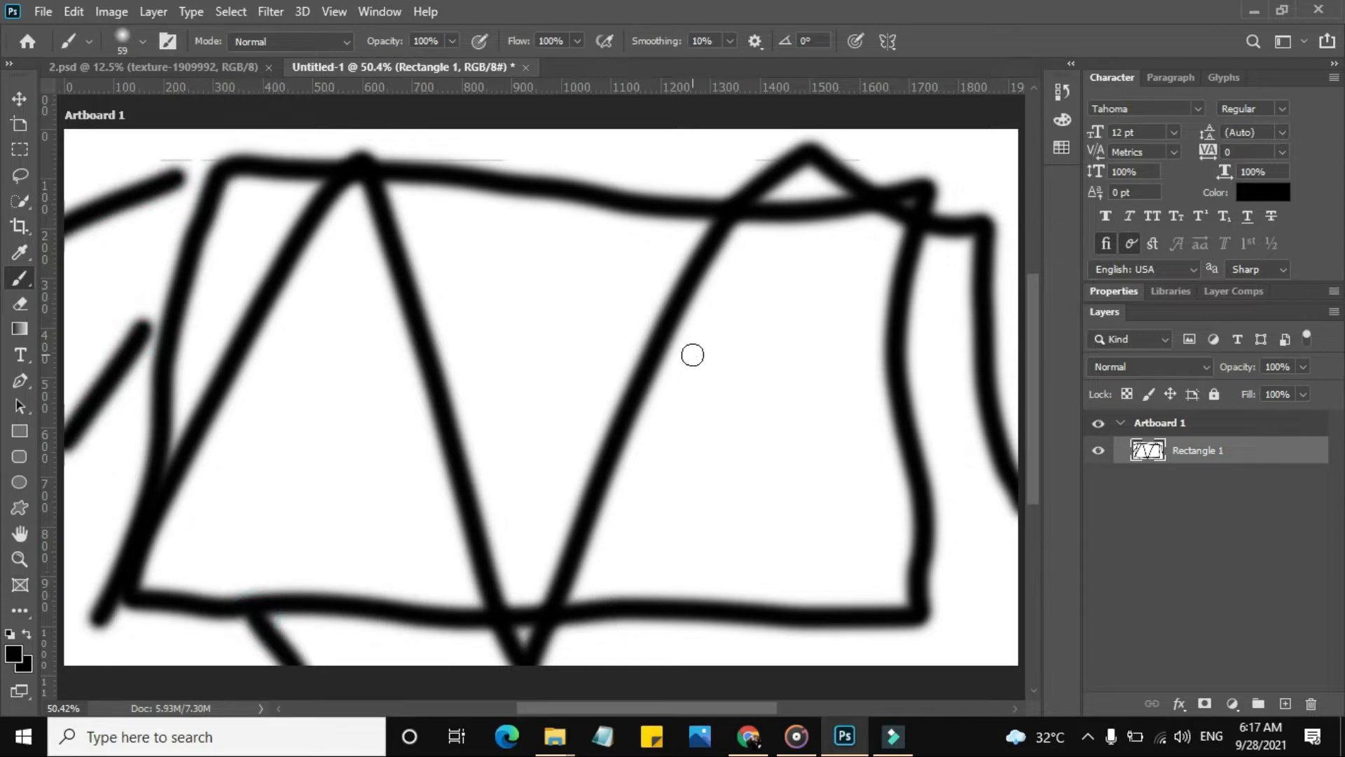
pyautogui.moveTo(692, 238); pyautogui.dragTo(799, 140)
pyautogui.moveTo(530, 221); pyautogui.dragTo(599, 129)
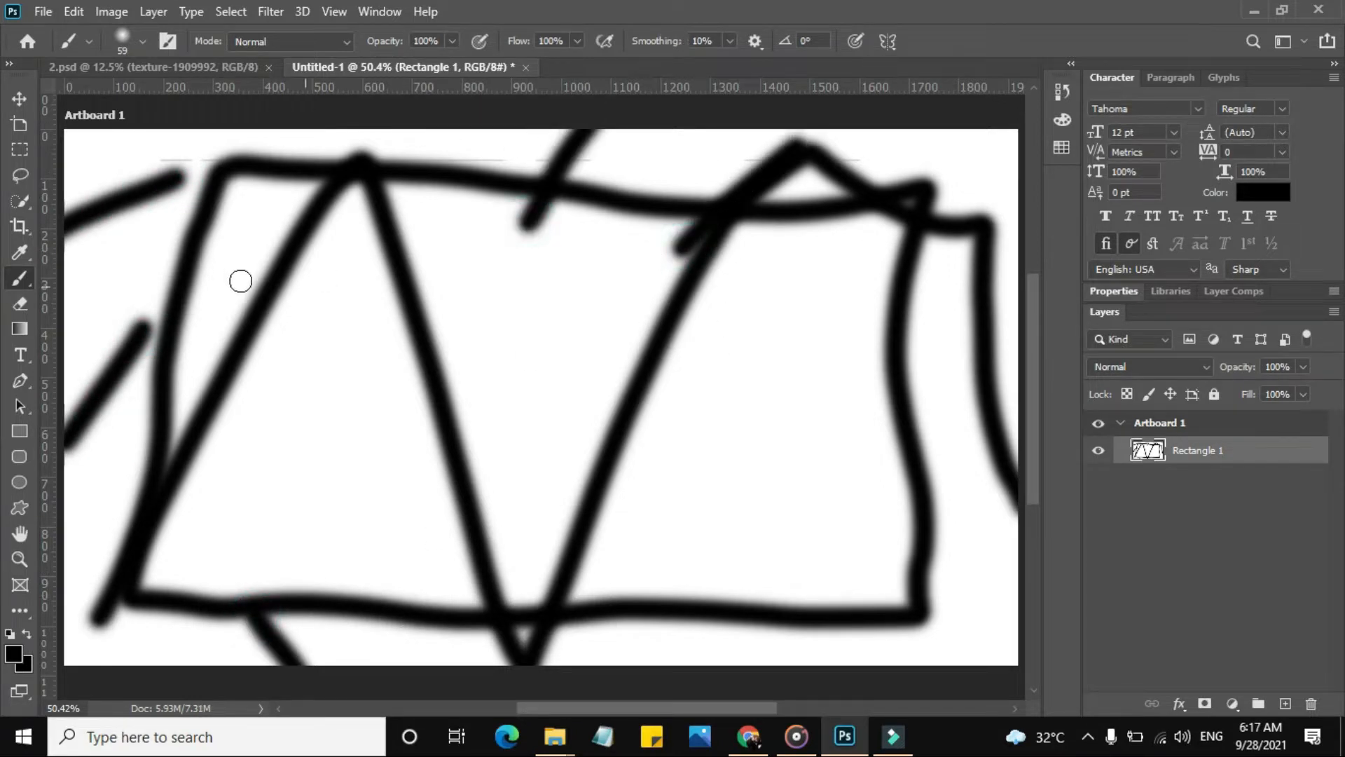
# Step: Change the painting color to bright blue, 03a5e8
pyautogui.click(1286, 196)
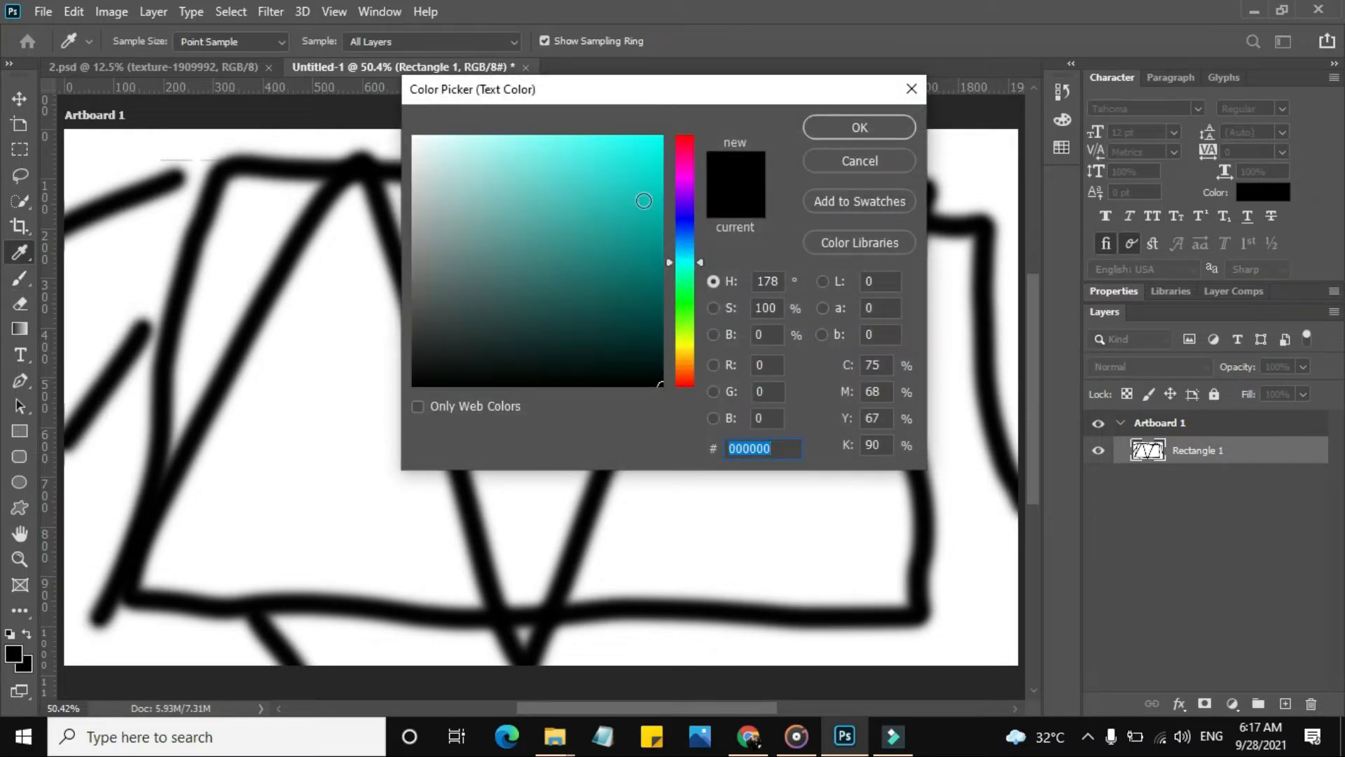
pyautogui.click(641, 195)
pyautogui.click(689, 247)
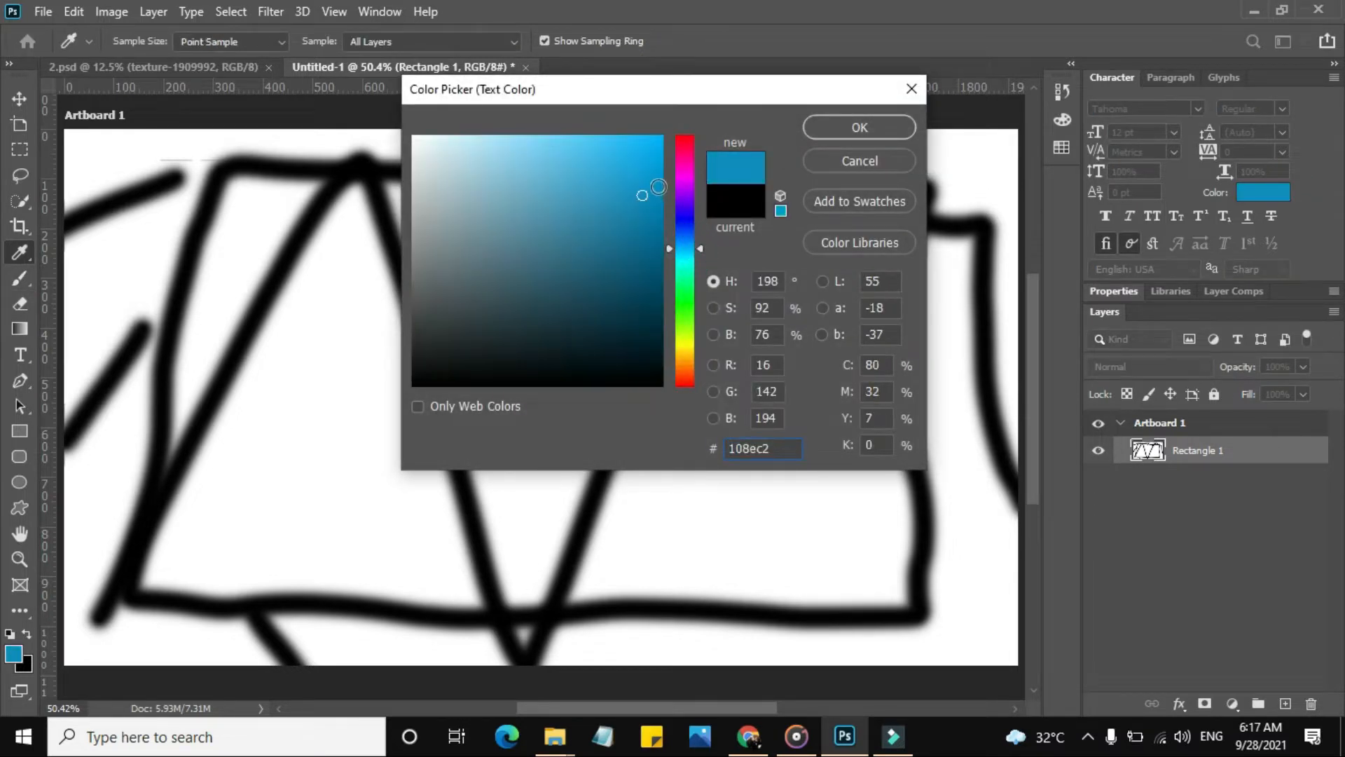
pyautogui.moveTo(653, 193)
pyautogui.mouseDown()
pyautogui.moveTo(633, 95)
pyautogui.moveTo(631, 144)
pyautogui.mouseUp()
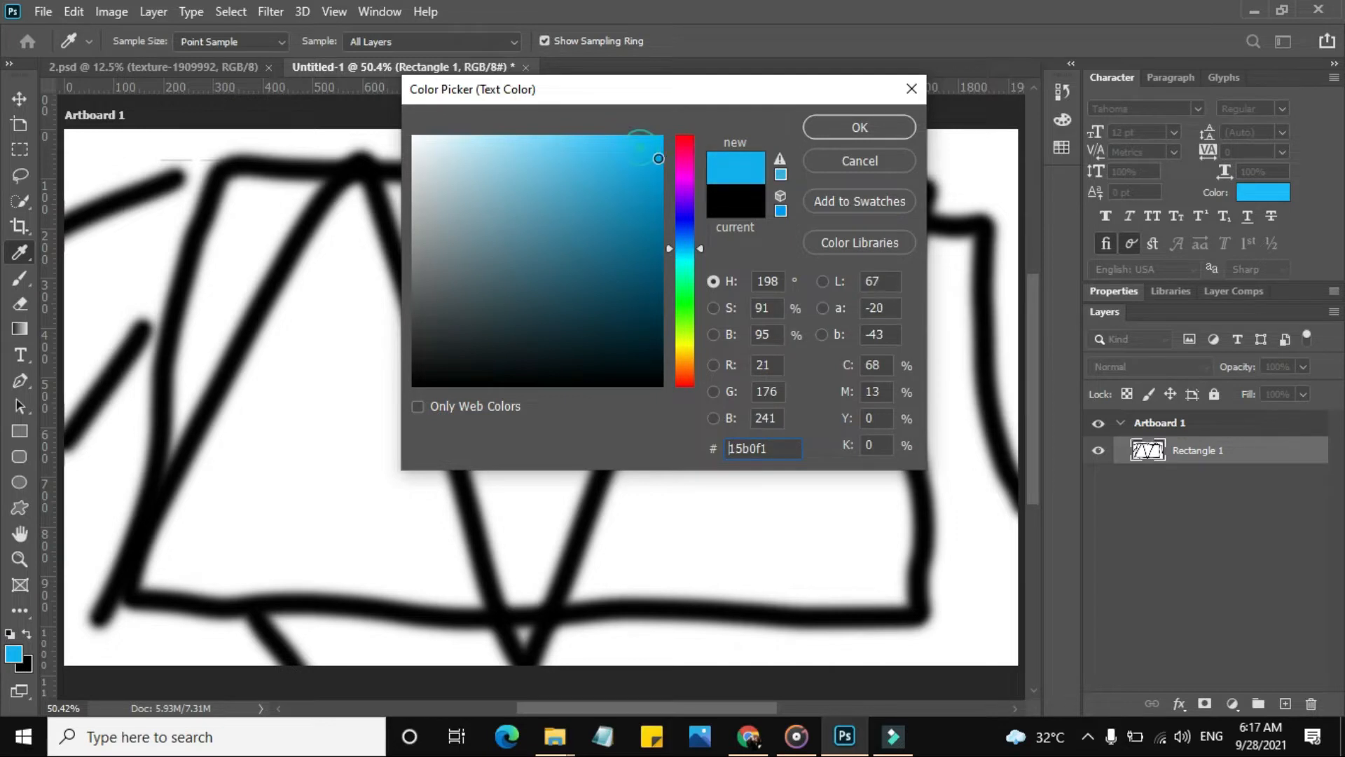
pyautogui.click(855, 123)
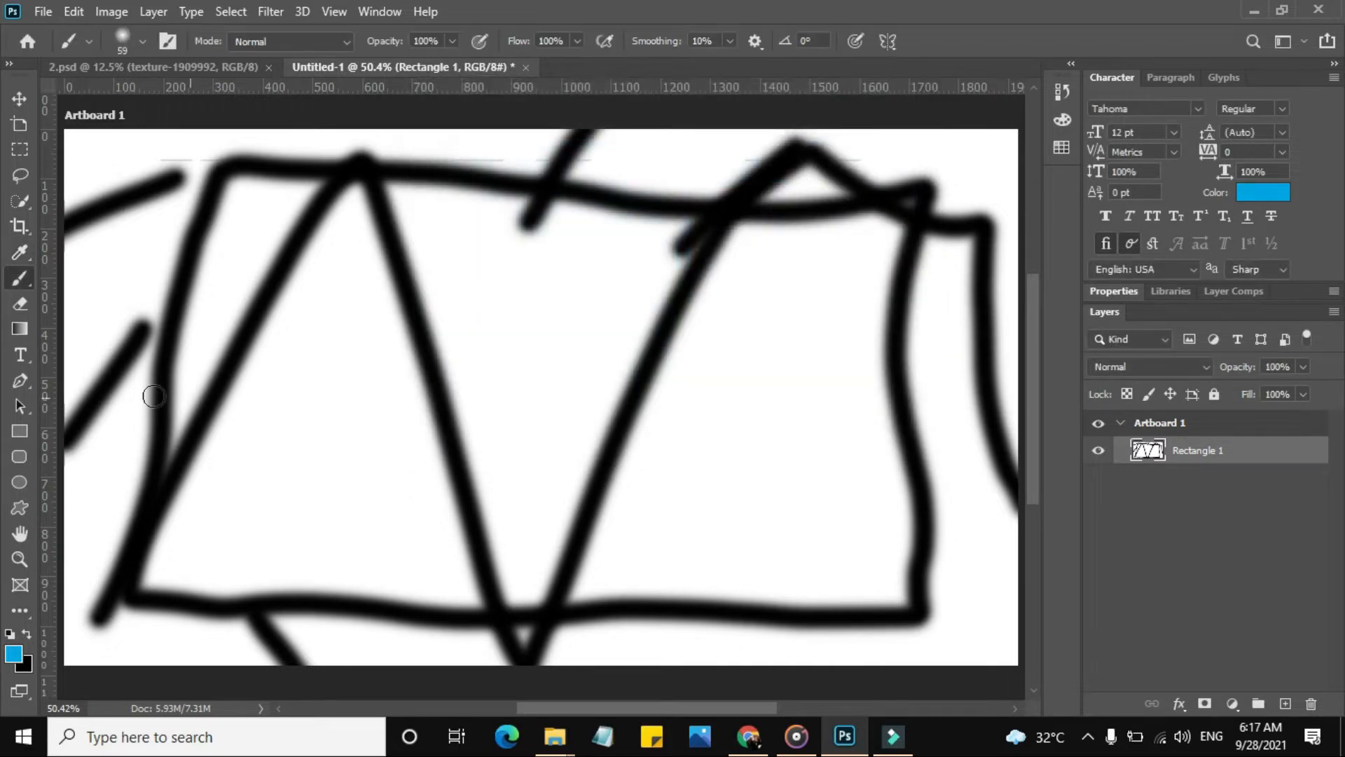
# Step: Paint long bright blue diagonal strokes across the black lines and shorter ones in the remaining white gaps
pyautogui.moveTo(87, 333)
pyautogui.mouseDown()
pyautogui.moveTo(323, 87)
pyautogui.moveTo(295, 143)
pyautogui.moveTo(286, 133)
pyautogui.moveTo(362, 407)
pyautogui.moveTo(469, 613)
pyautogui.moveTo(541, 702)
pyautogui.mouseUp()
pyautogui.moveTo(606, 648)
pyautogui.mouseDown()
pyautogui.moveTo(827, 316)
pyautogui.moveTo(911, 129)
pyautogui.mouseUp()
pyautogui.moveTo(990, 140); pyautogui.dragTo(931, 662)
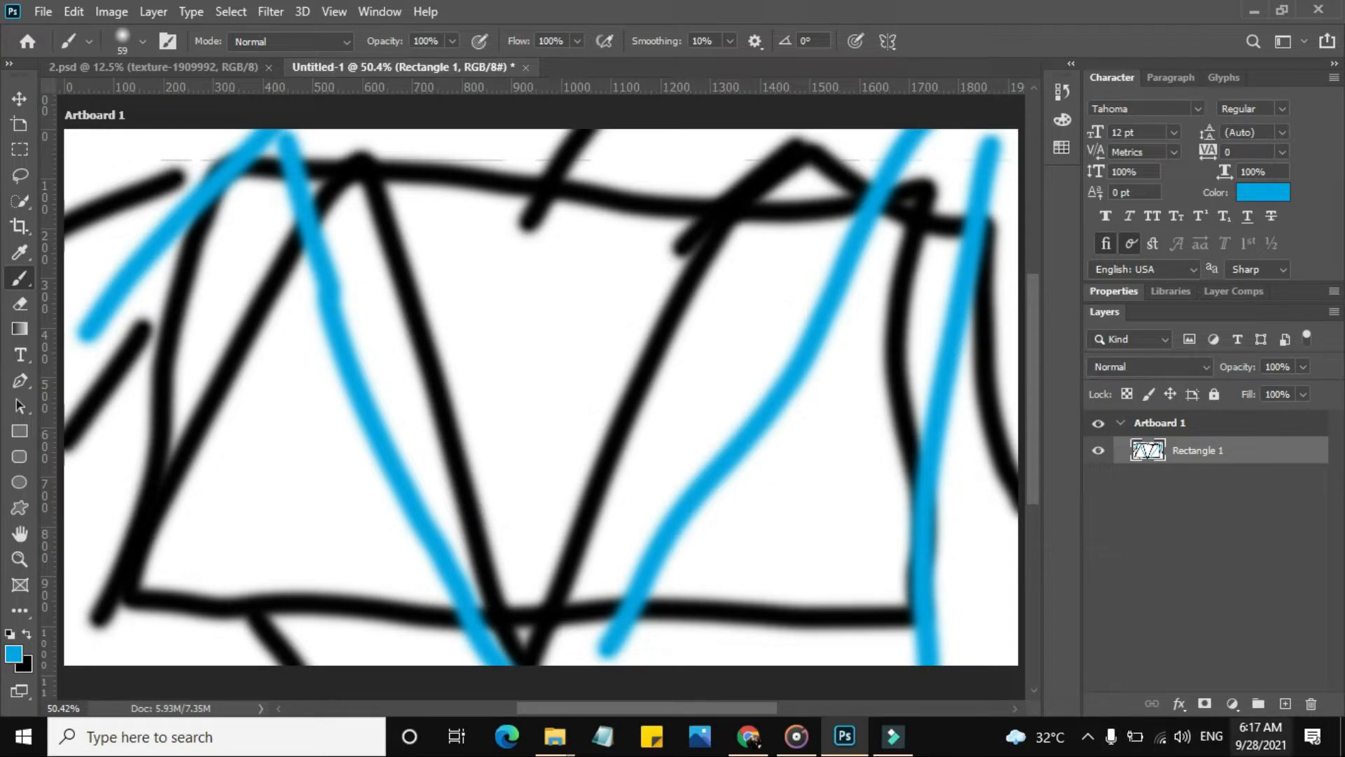
pyautogui.moveTo(532, 347); pyautogui.dragTo(692, 133)
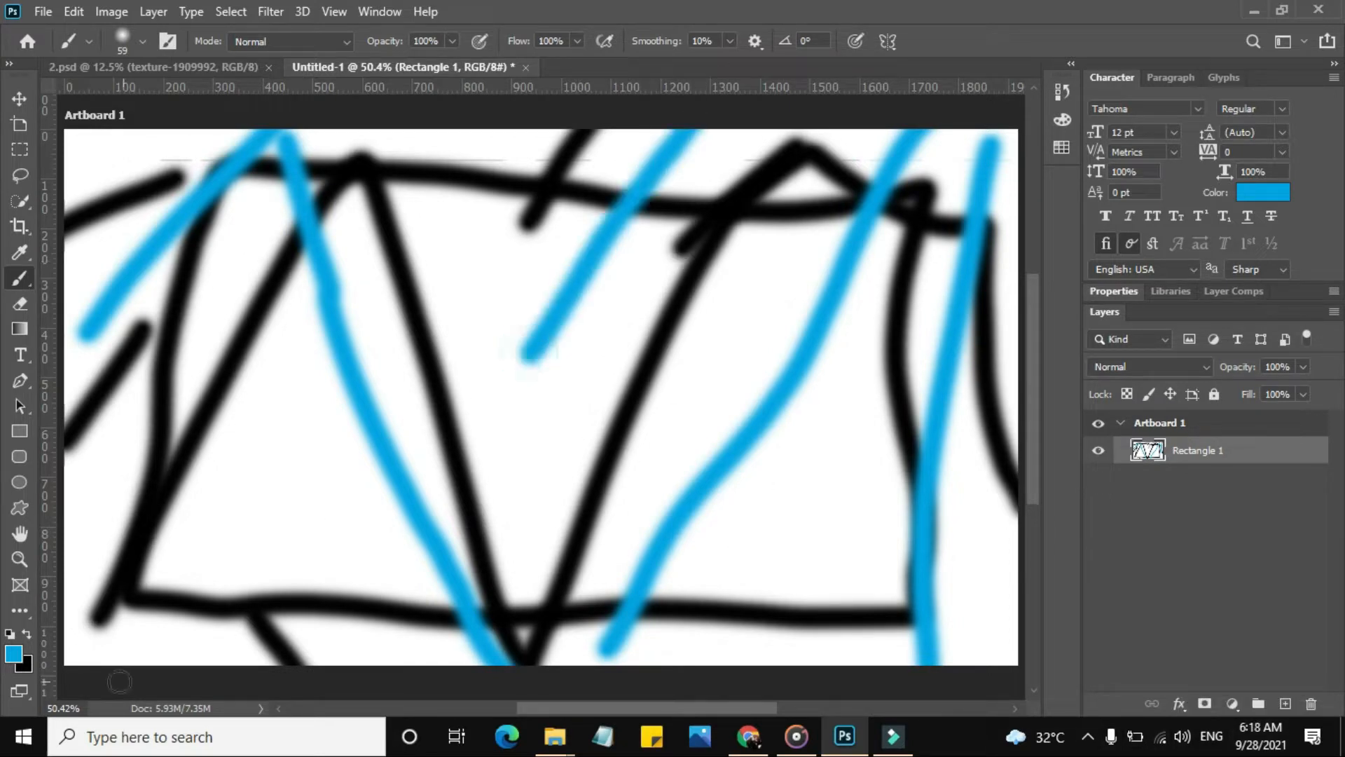
pyautogui.moveTo(69, 666); pyautogui.dragTo(233, 555)
pyautogui.moveTo(737, 626); pyautogui.dragTo(875, 436)
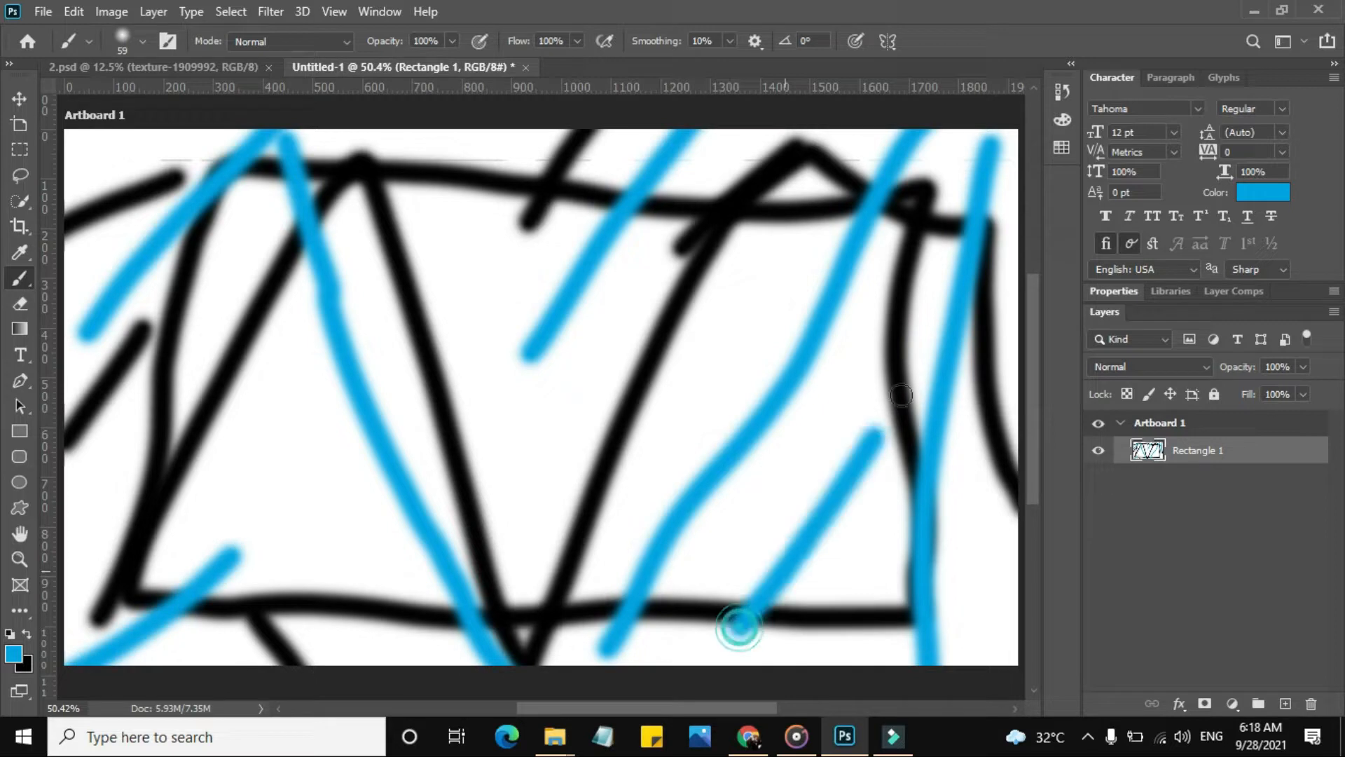
# Step: Change the painting color to dark blue, 050884
pyautogui.click(1255, 195)
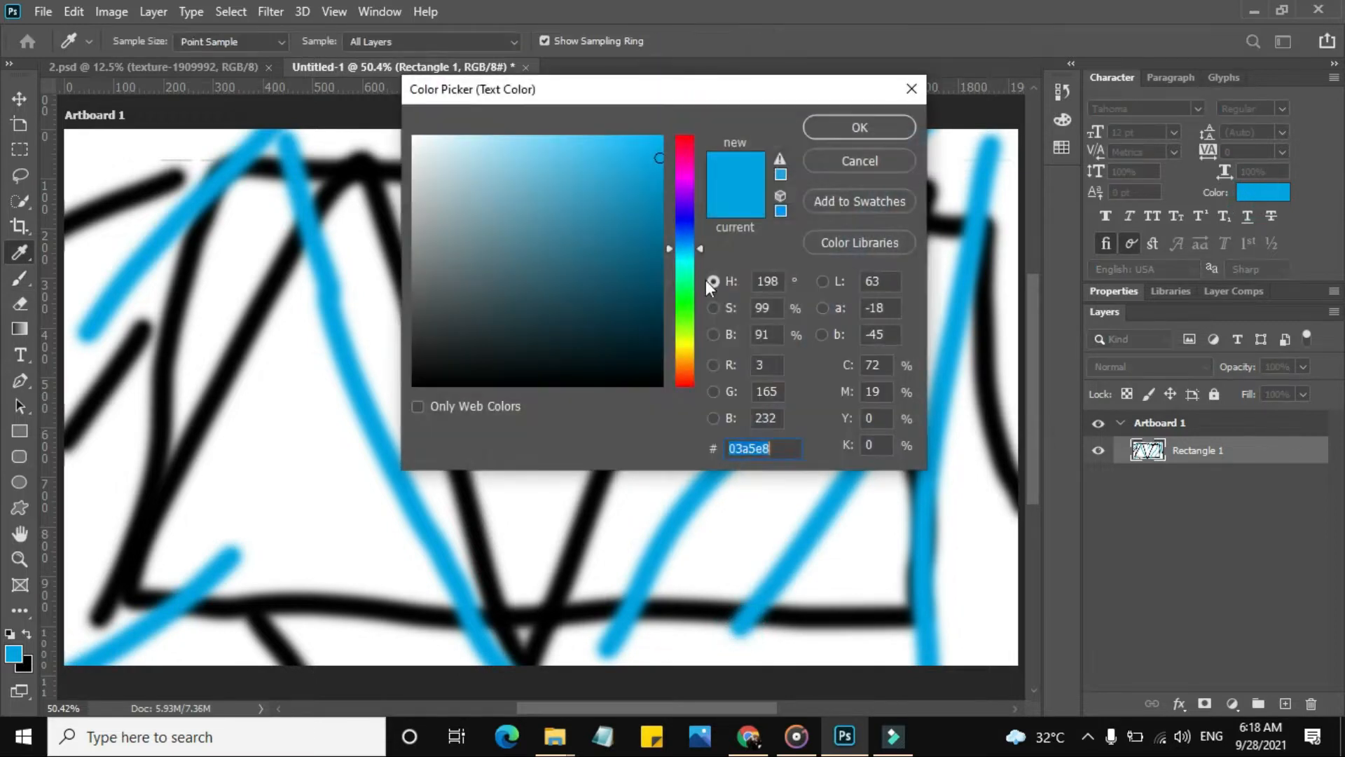
pyautogui.click(659, 278)
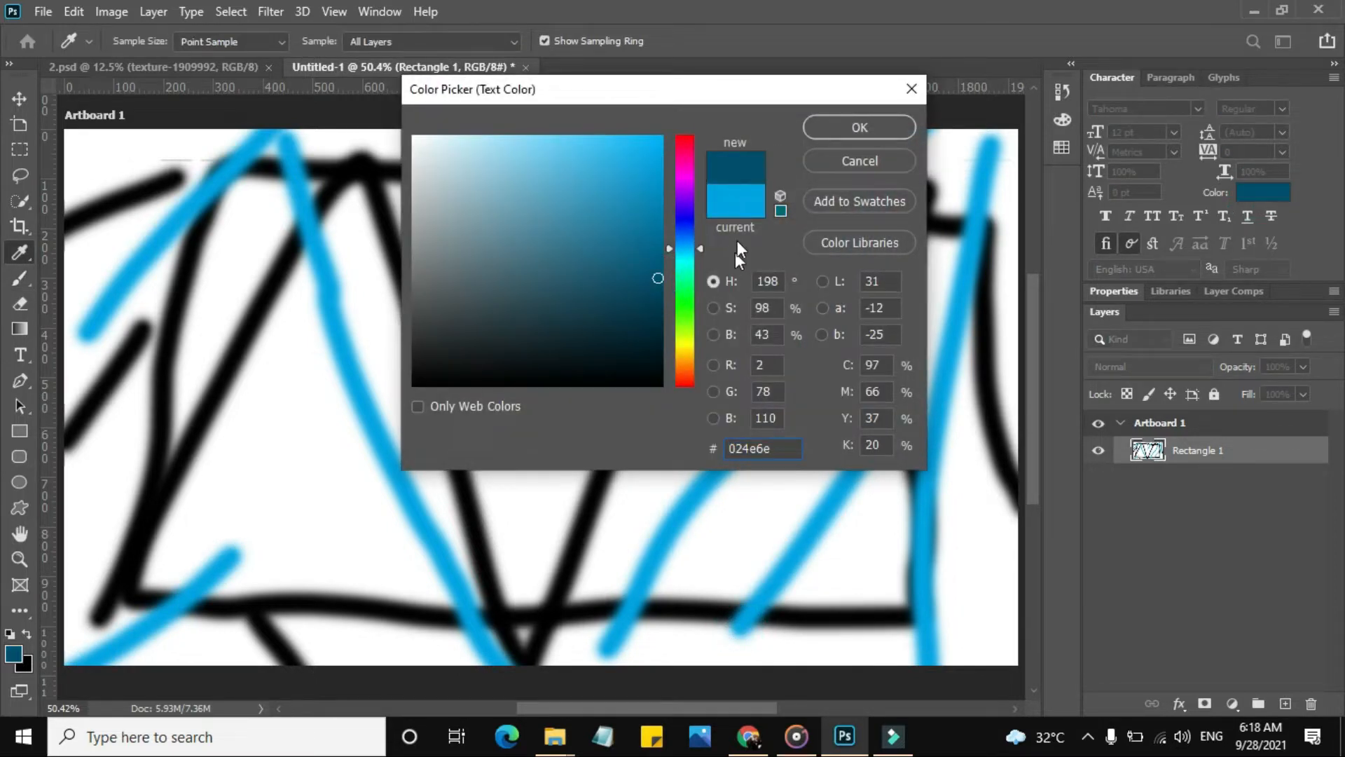
pyautogui.moveTo(687, 237); pyautogui.dragTo(686, 220)
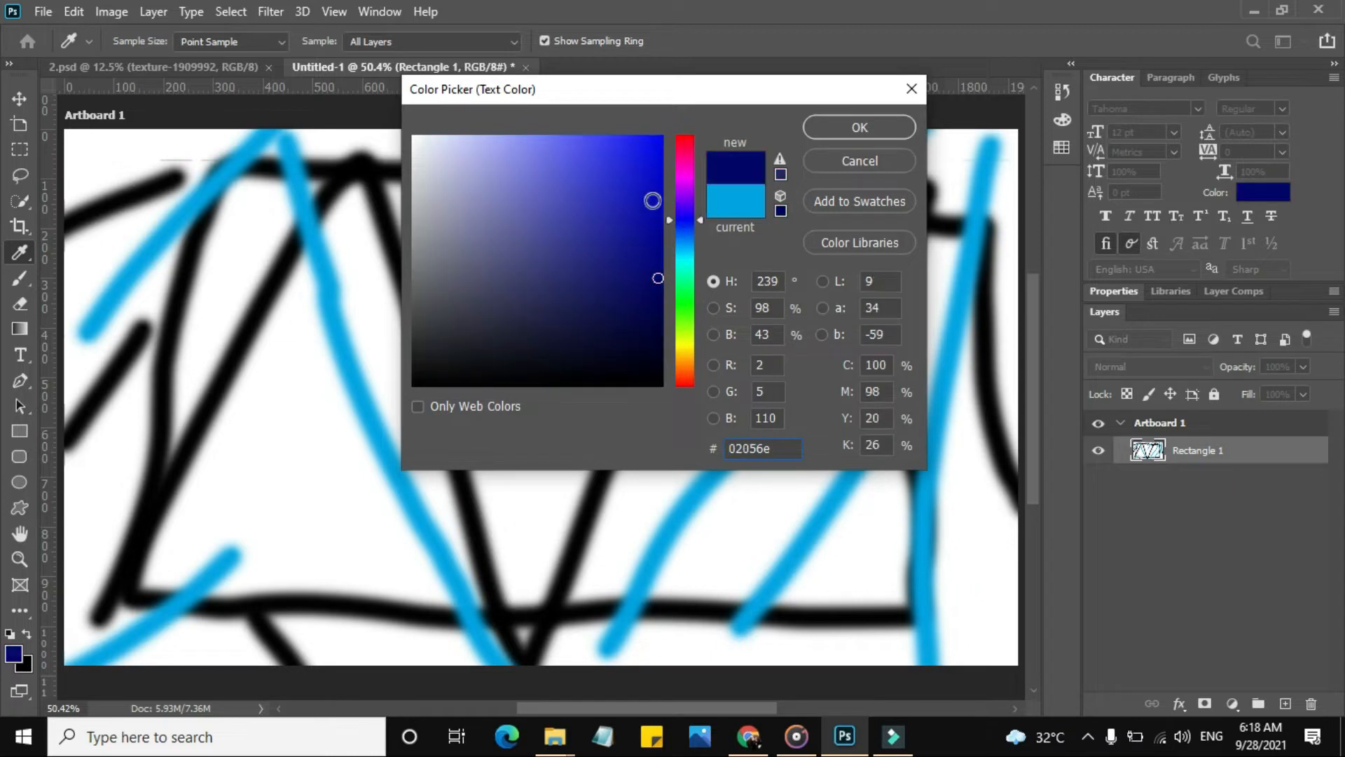
pyautogui.click(653, 257)
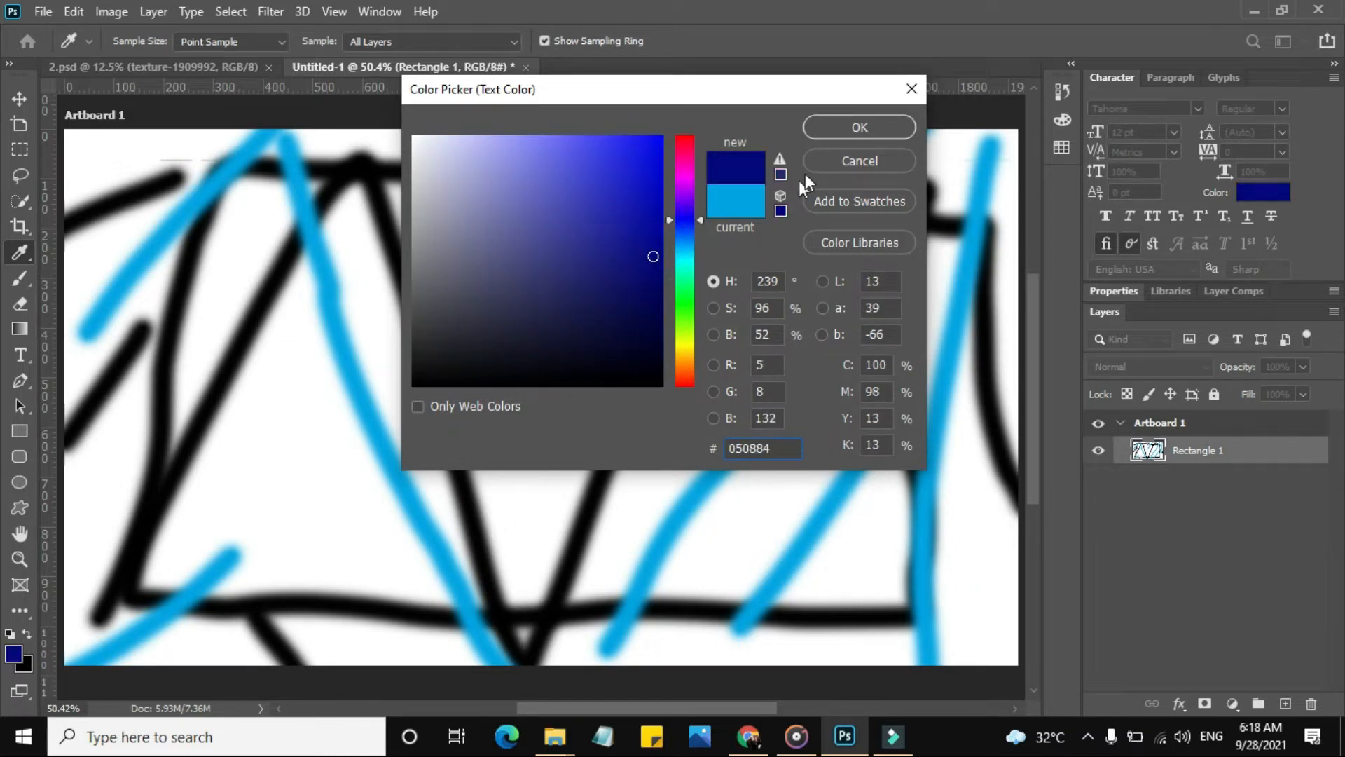
pyautogui.click(869, 127)
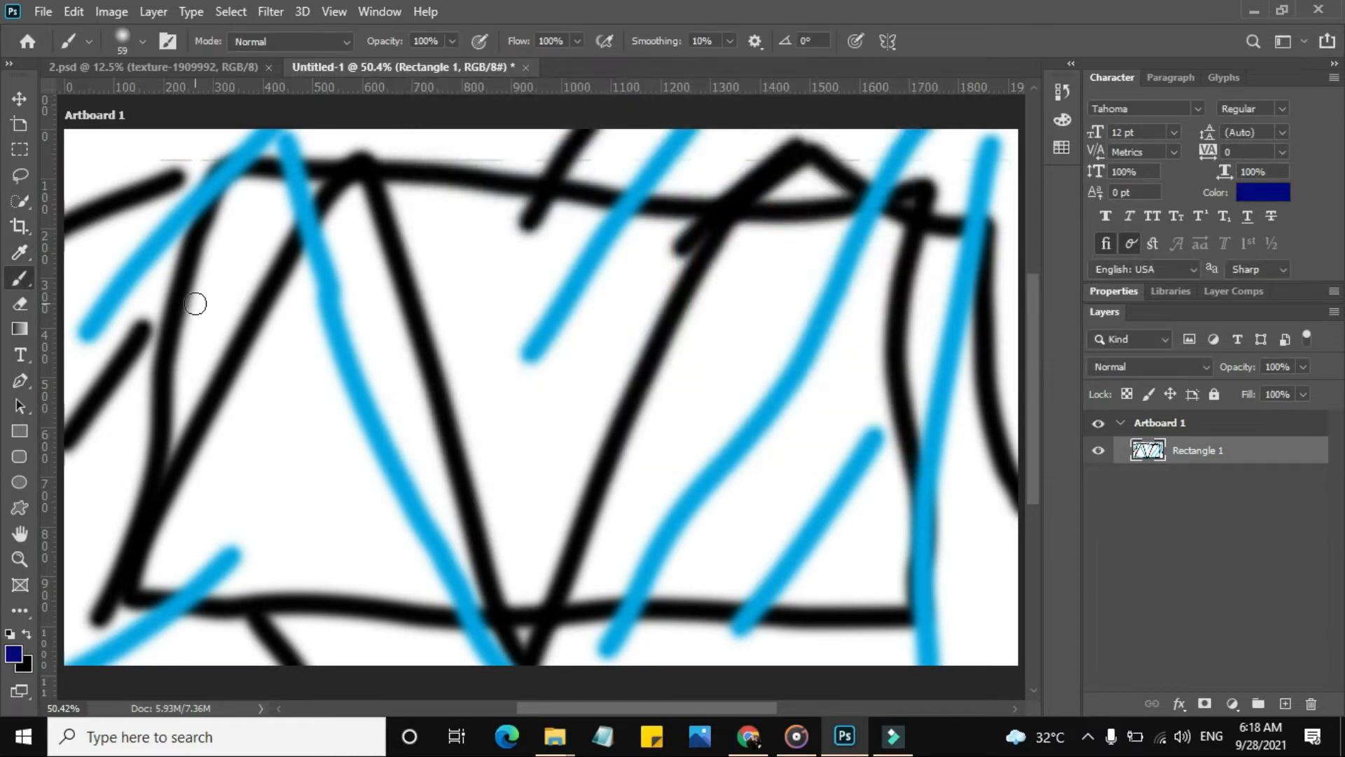
# Step: Paint four dark blue horizontal lines across the full canvas and short dark blue diagonals in the middle and near the corners
pyautogui.moveTo(120, 200); pyautogui.dragTo(1059, 228)
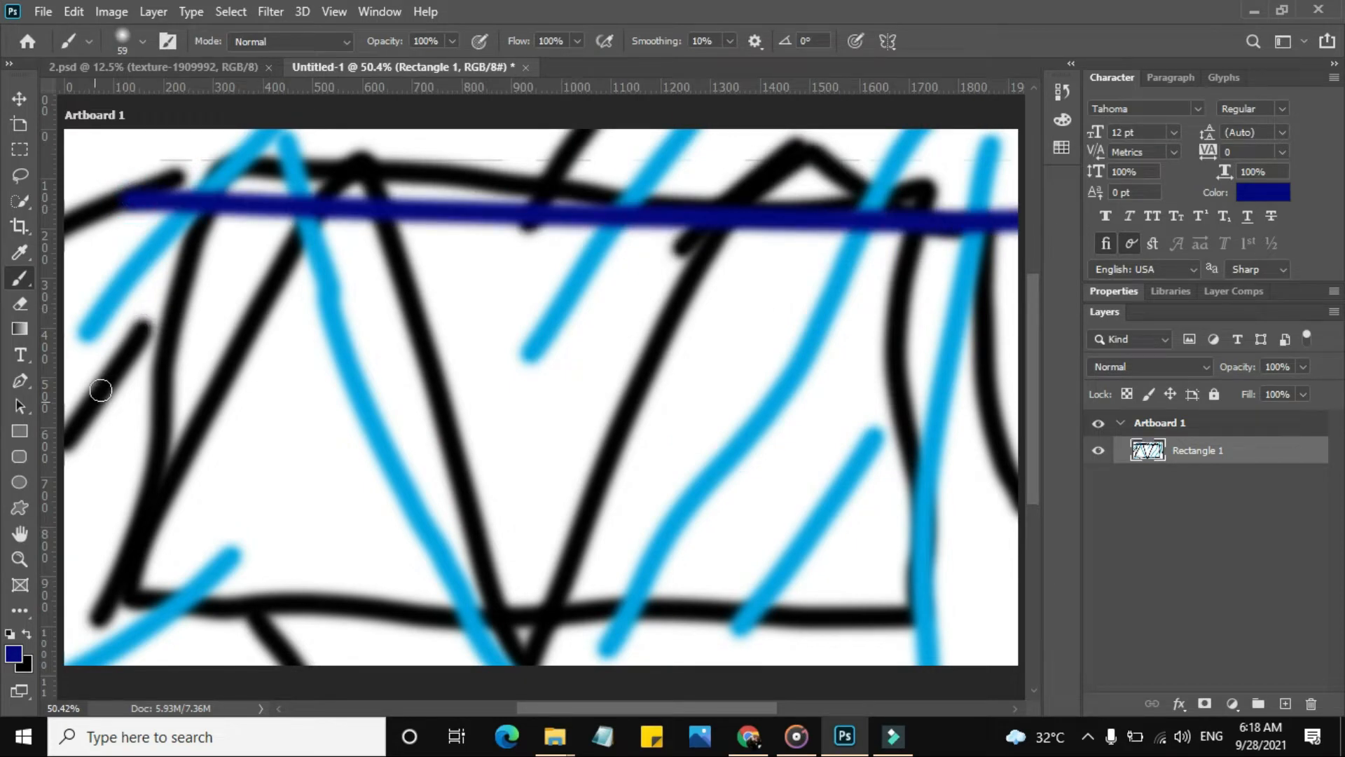
pyautogui.moveTo(107, 361); pyautogui.dragTo(1051, 378)
pyautogui.moveTo(89, 500); pyautogui.dragTo(1037, 516)
pyautogui.moveTo(75, 603); pyautogui.dragTo(1030, 604)
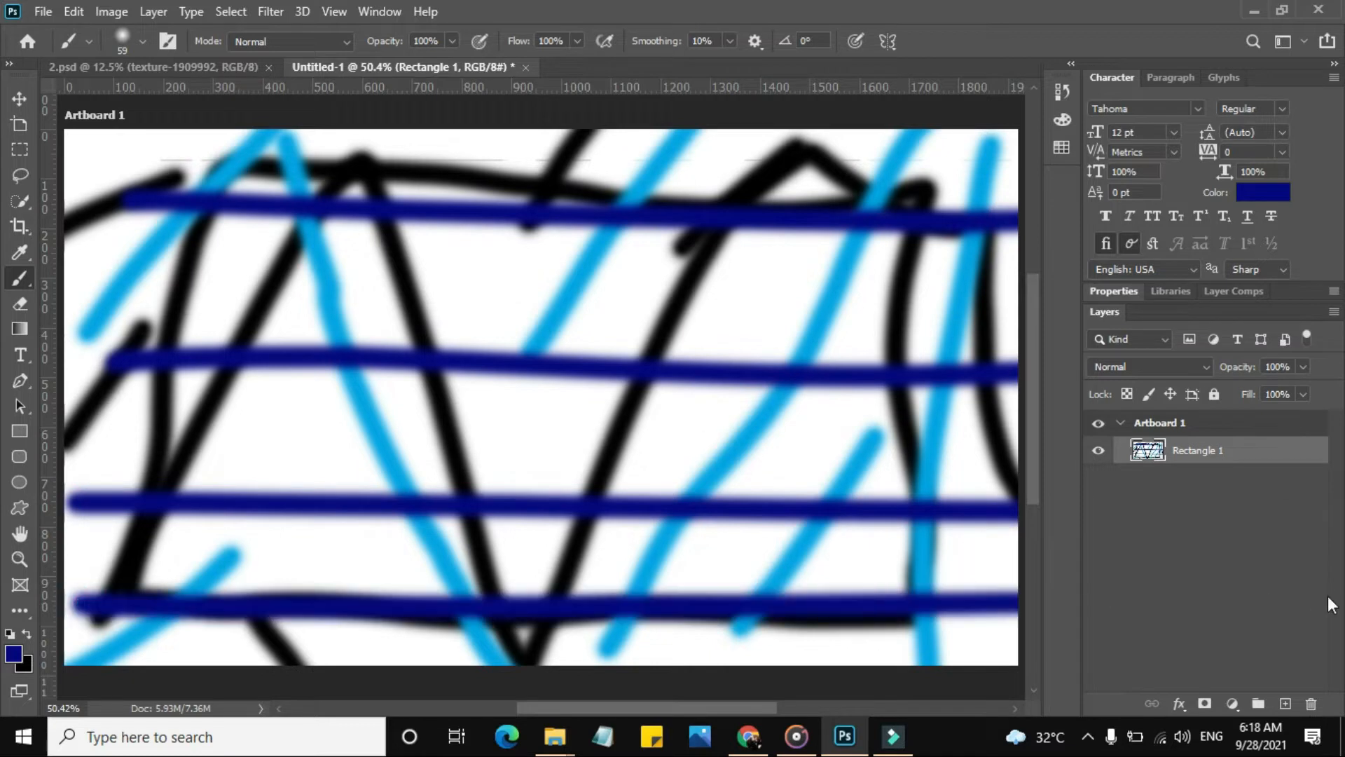
pyautogui.moveTo(550, 545); pyautogui.dragTo(744, 375)
pyautogui.click(273, 479)
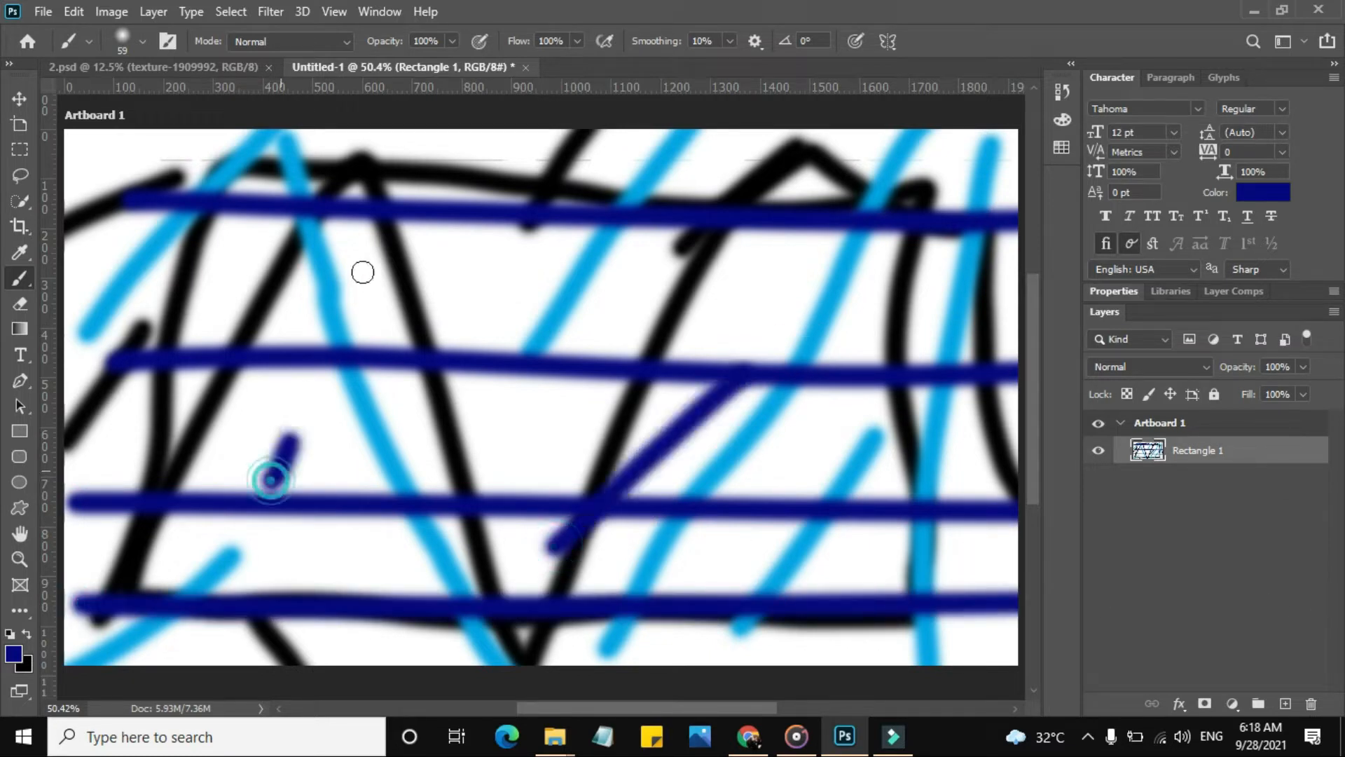
pyautogui.keyDown('shift'); pyautogui.click(360, 273); pyautogui.keyUp('shift')
pyautogui.moveTo(118, 164); pyautogui.dragTo(172, 130)
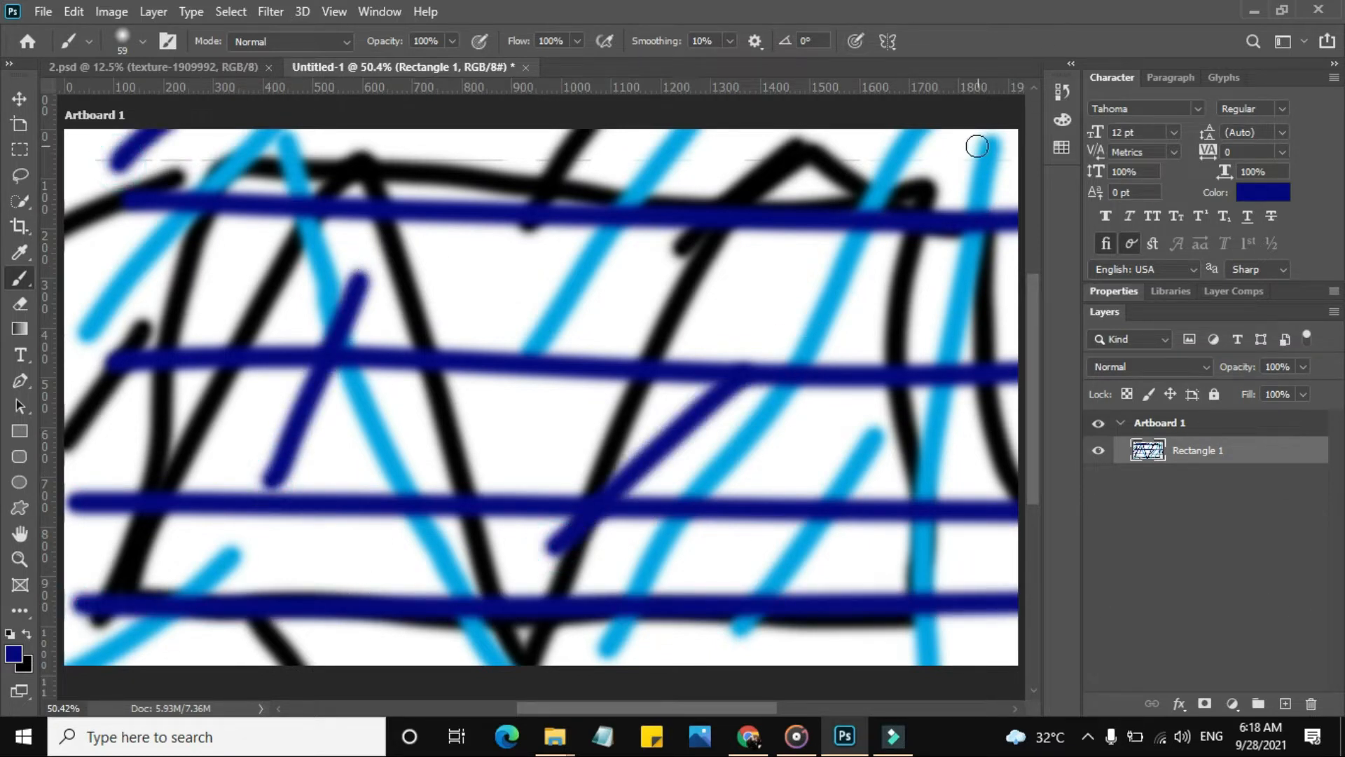
pyautogui.moveTo(957, 136); pyautogui.dragTo(971, 168)
pyautogui.moveTo(834, 622); pyautogui.dragTo(911, 662)
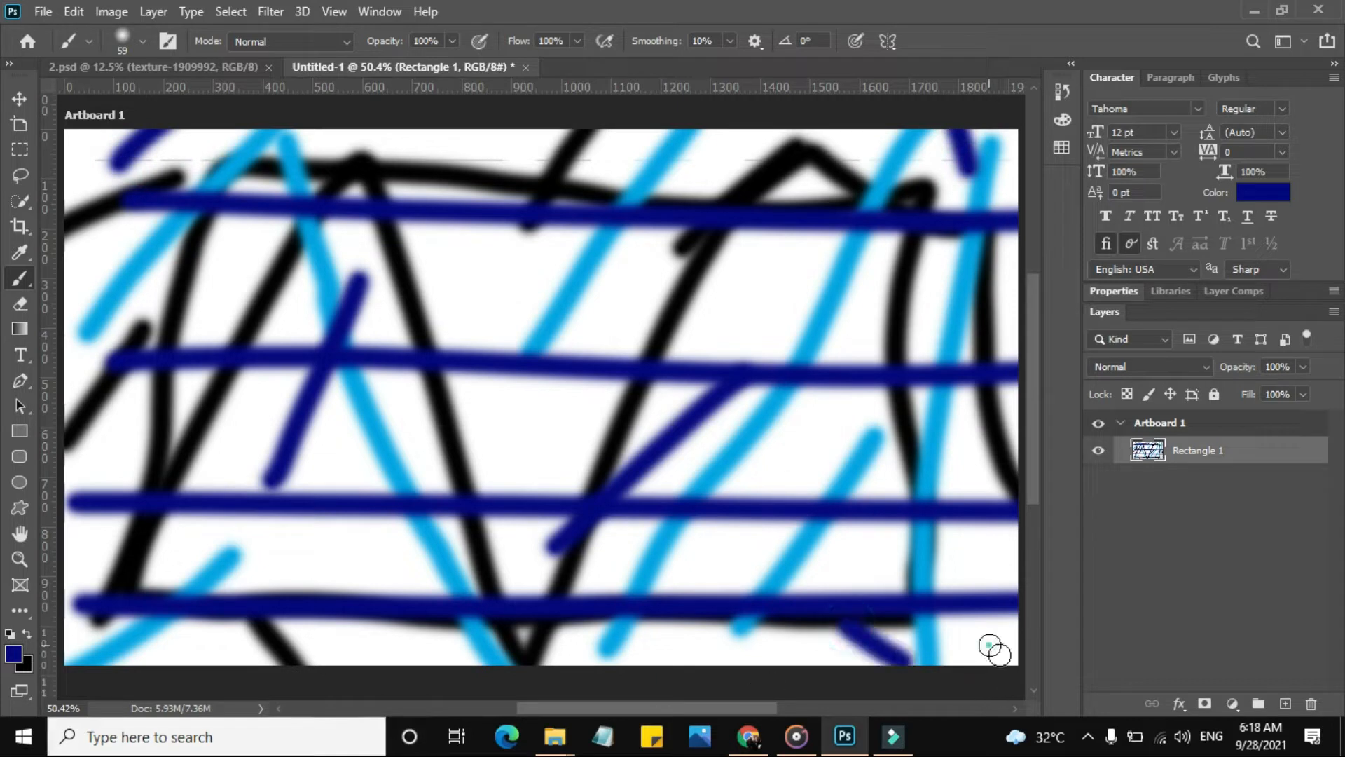
pyautogui.moveTo(991, 640); pyautogui.dragTo(1020, 664)
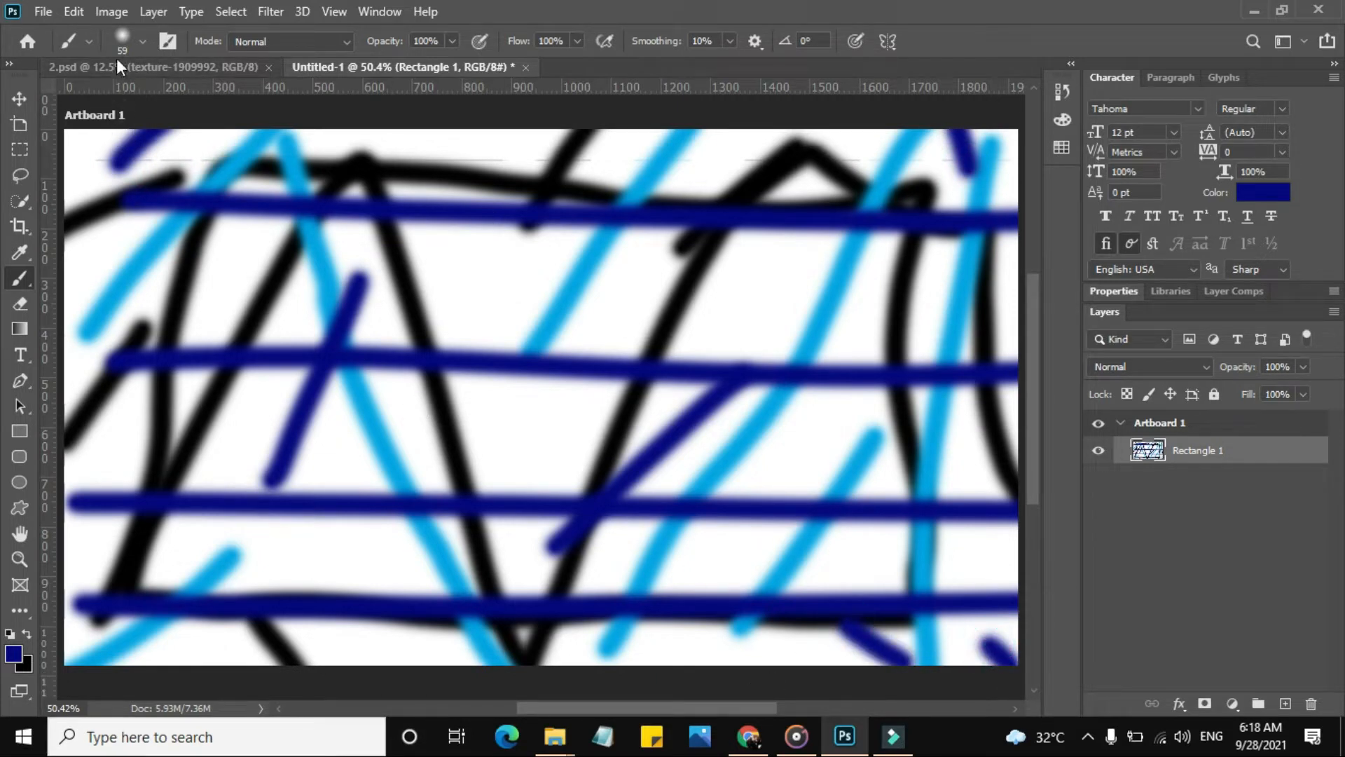
pyautogui.click(20, 97)
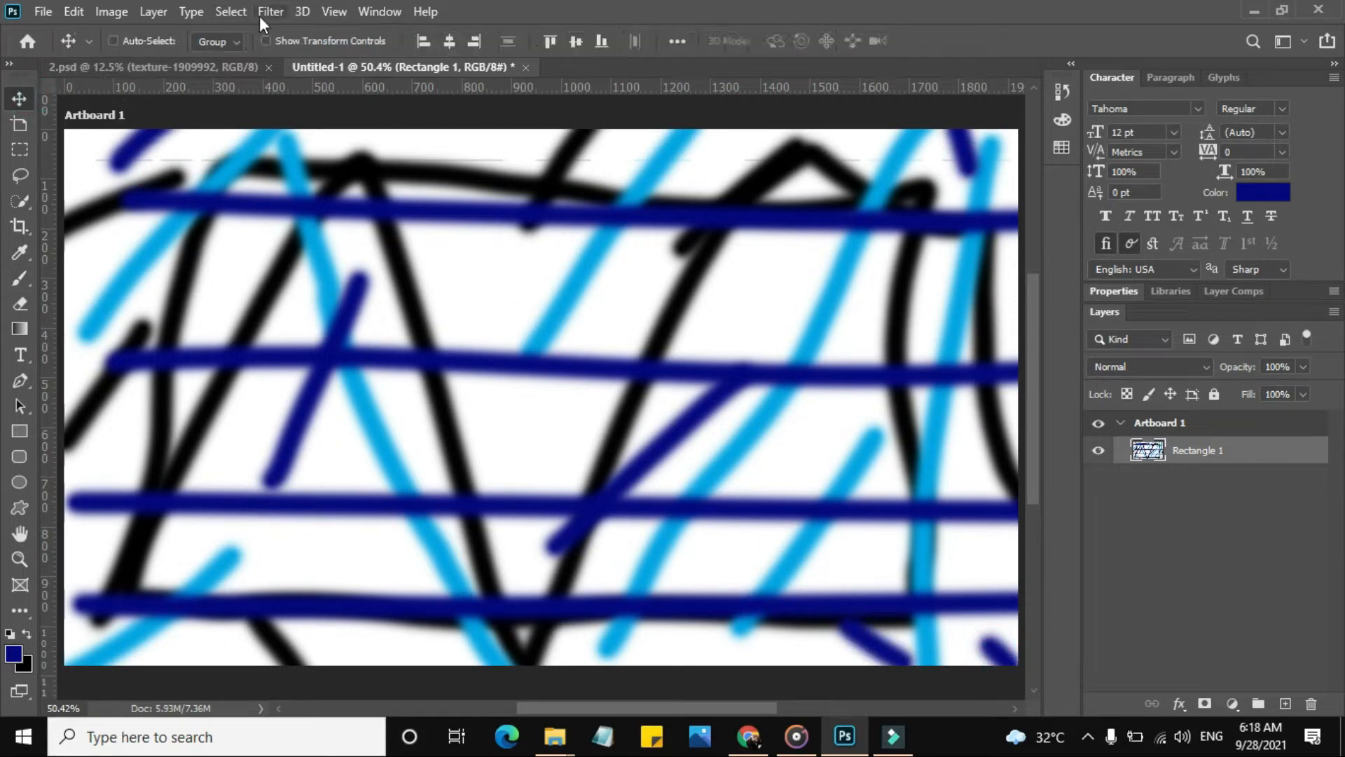
pyautogui.click(279, 5)
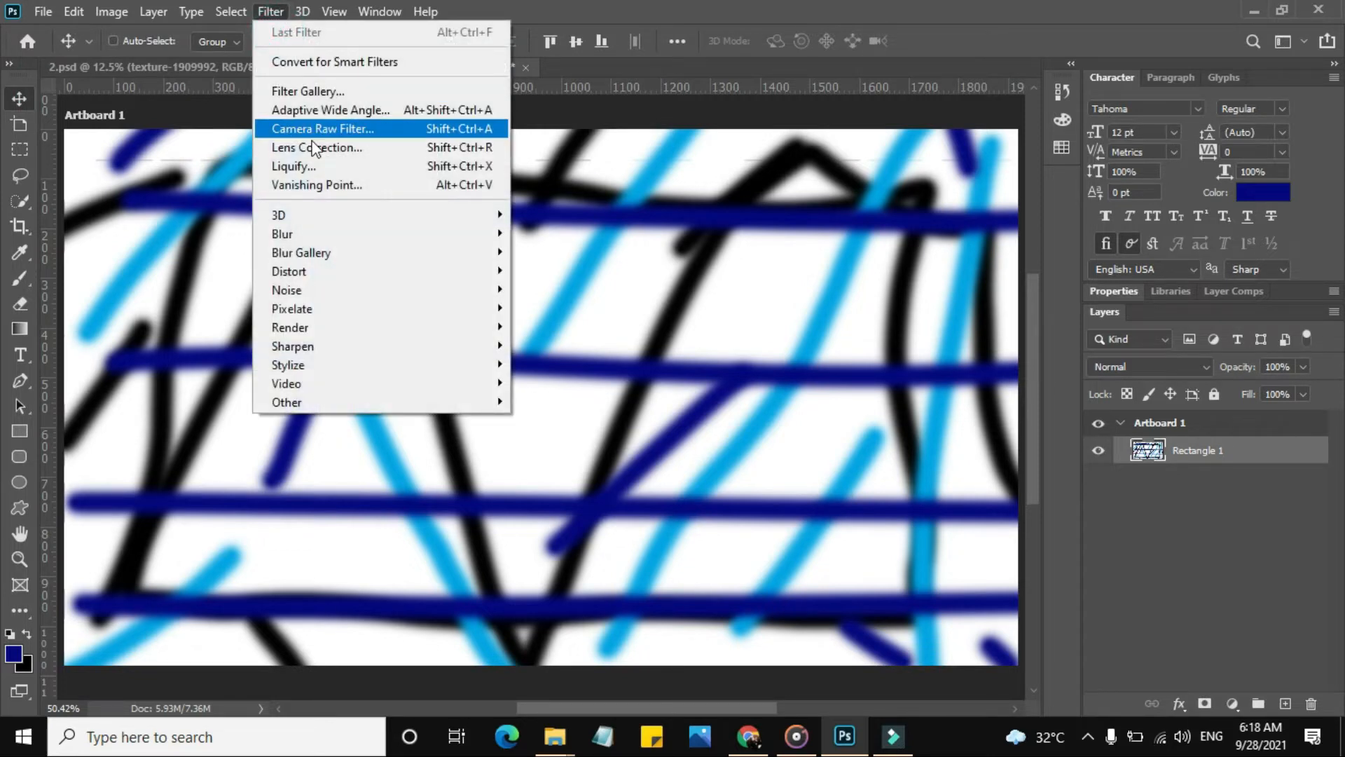
pyautogui.click(742, 208)
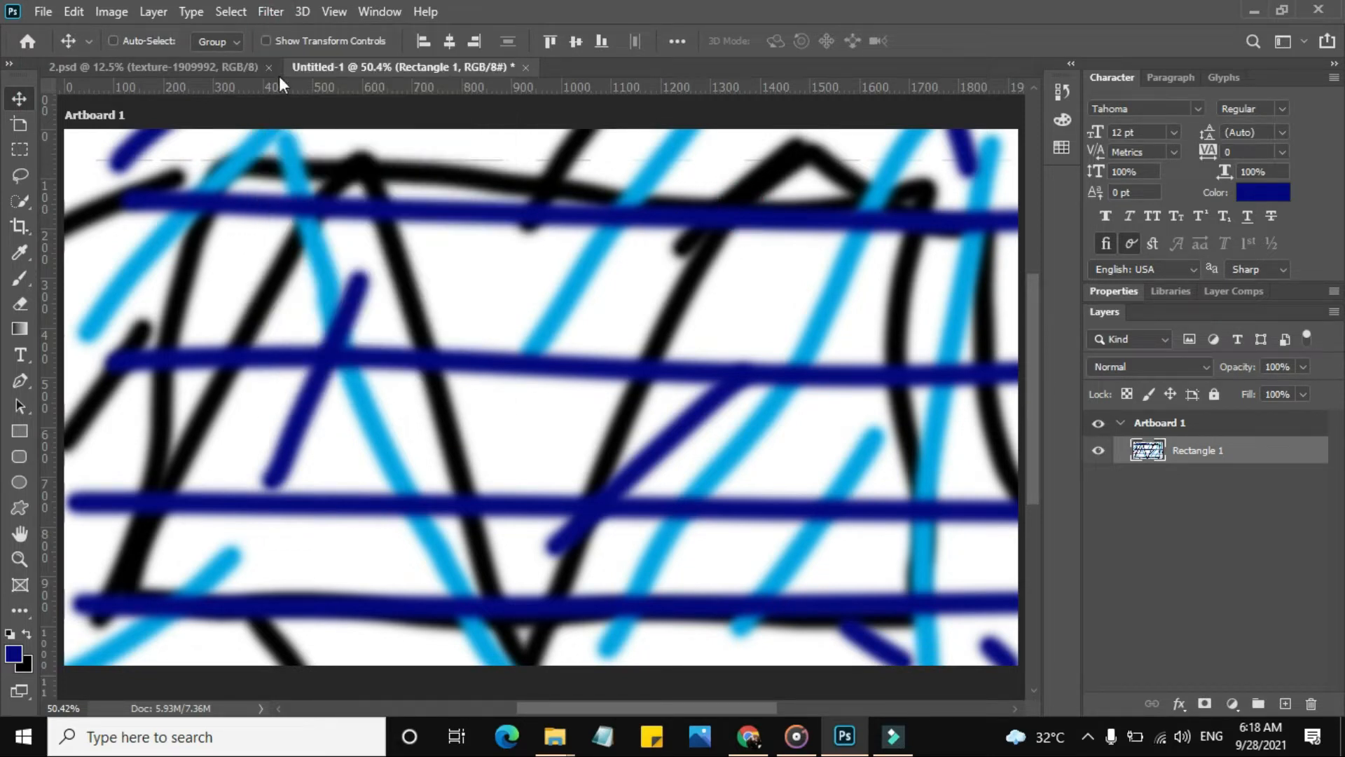
pyautogui.click(275, 9)
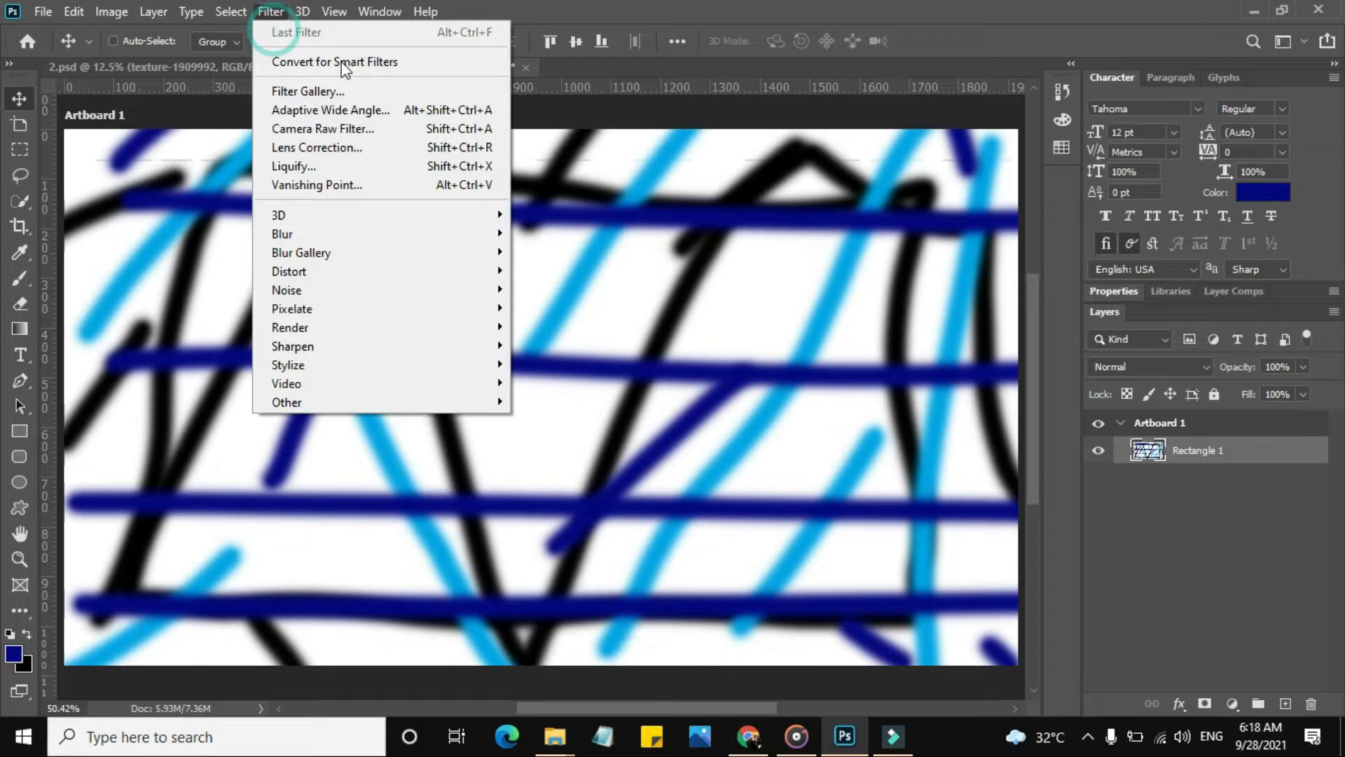
pyautogui.click(363, 166)
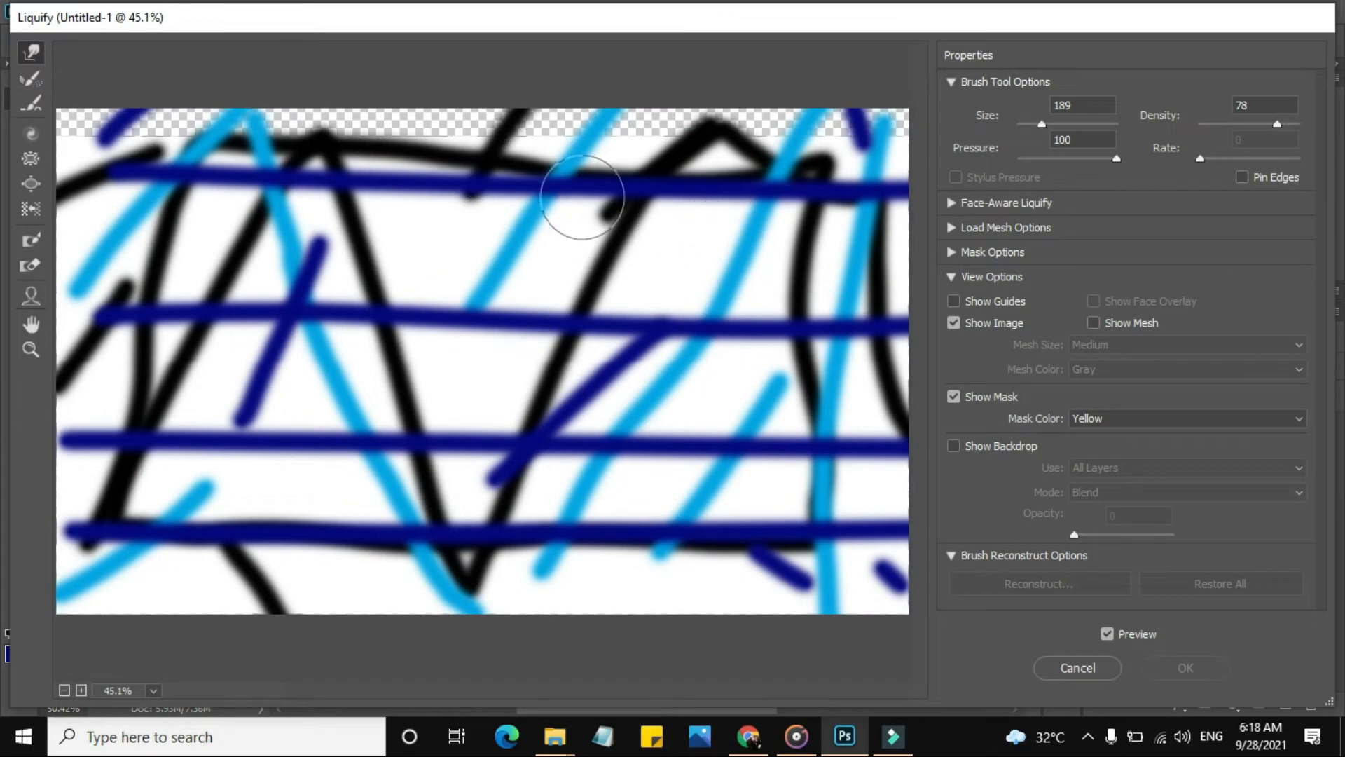
pyautogui.click(1077, 671)
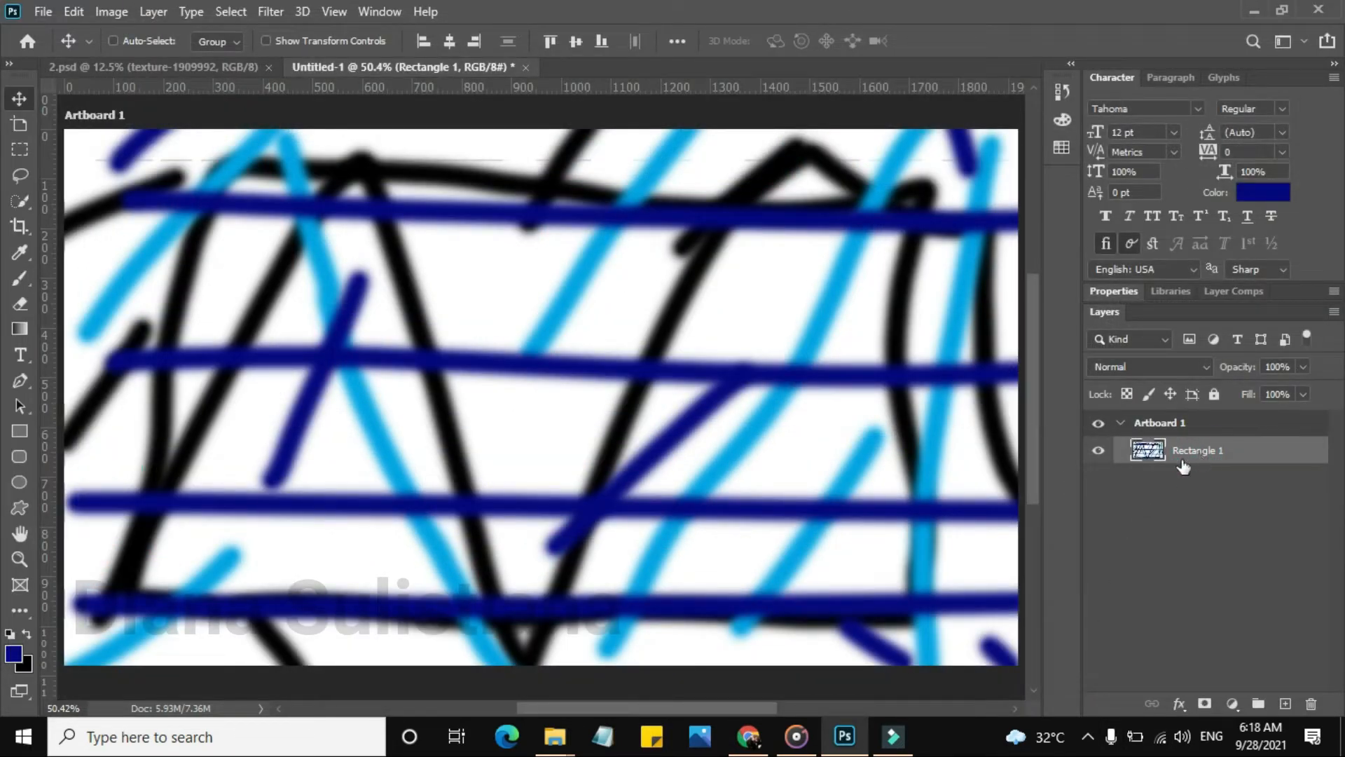
# Step: Move the painted rectangle slightly upward on the artboard and check it in the Liquify filter preview
pyautogui.moveTo(666, 184); pyautogui.dragTo(660, 150)
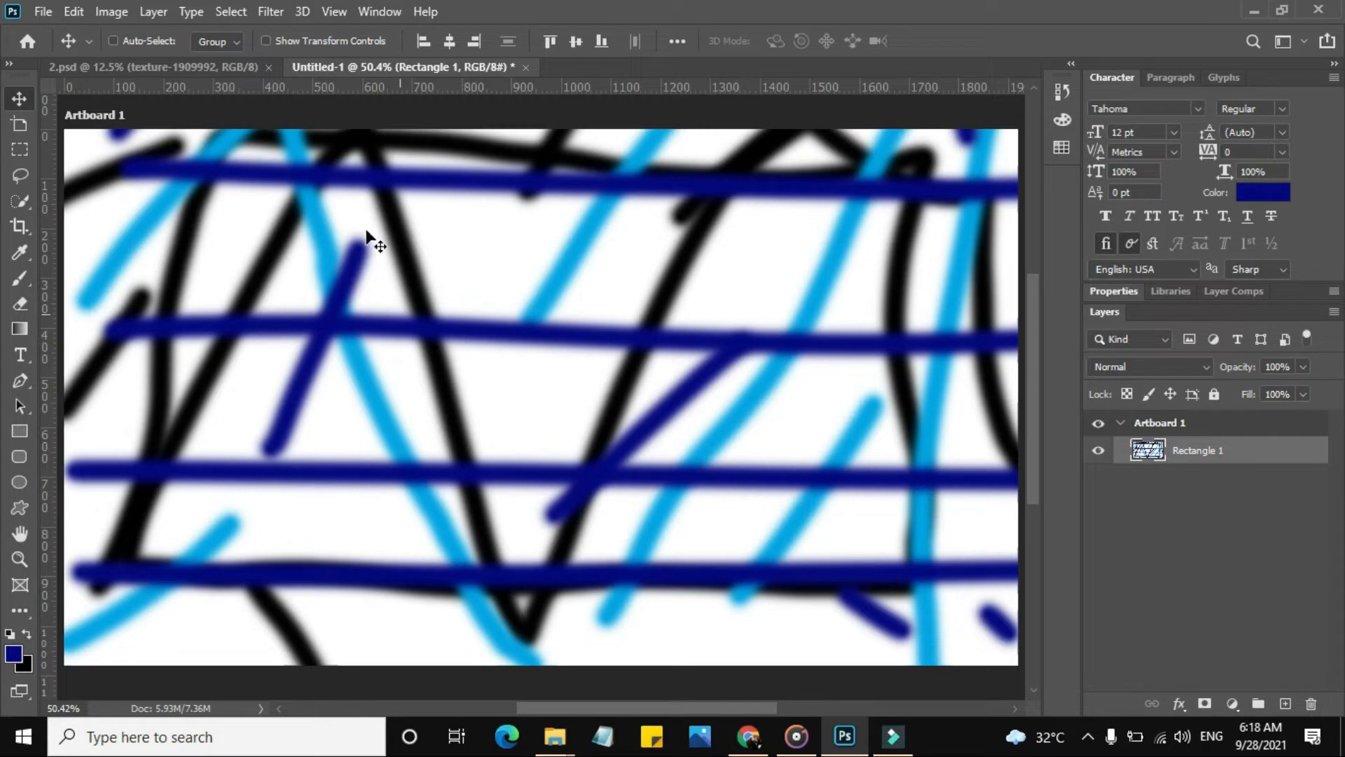
pyautogui.click(287, 11)
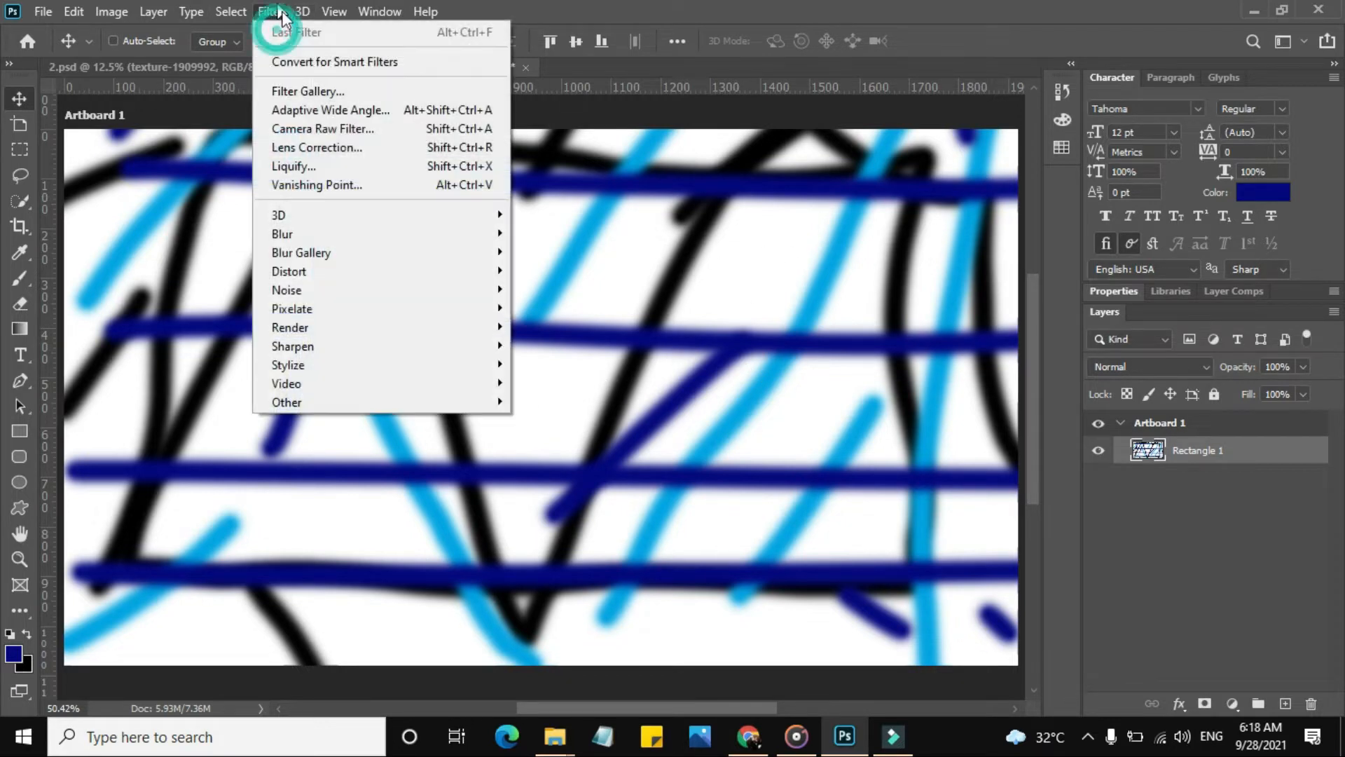
pyautogui.click(343, 178)
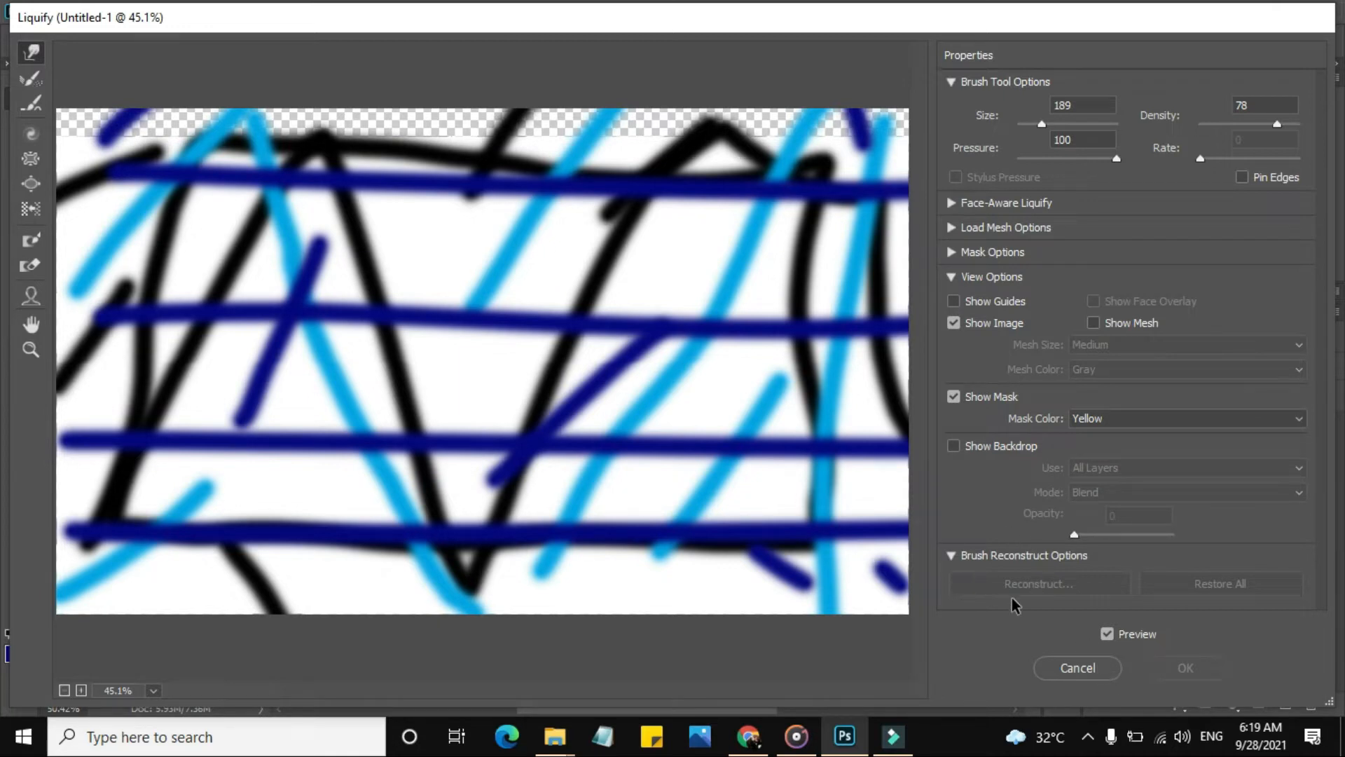
pyautogui.click(1077, 670)
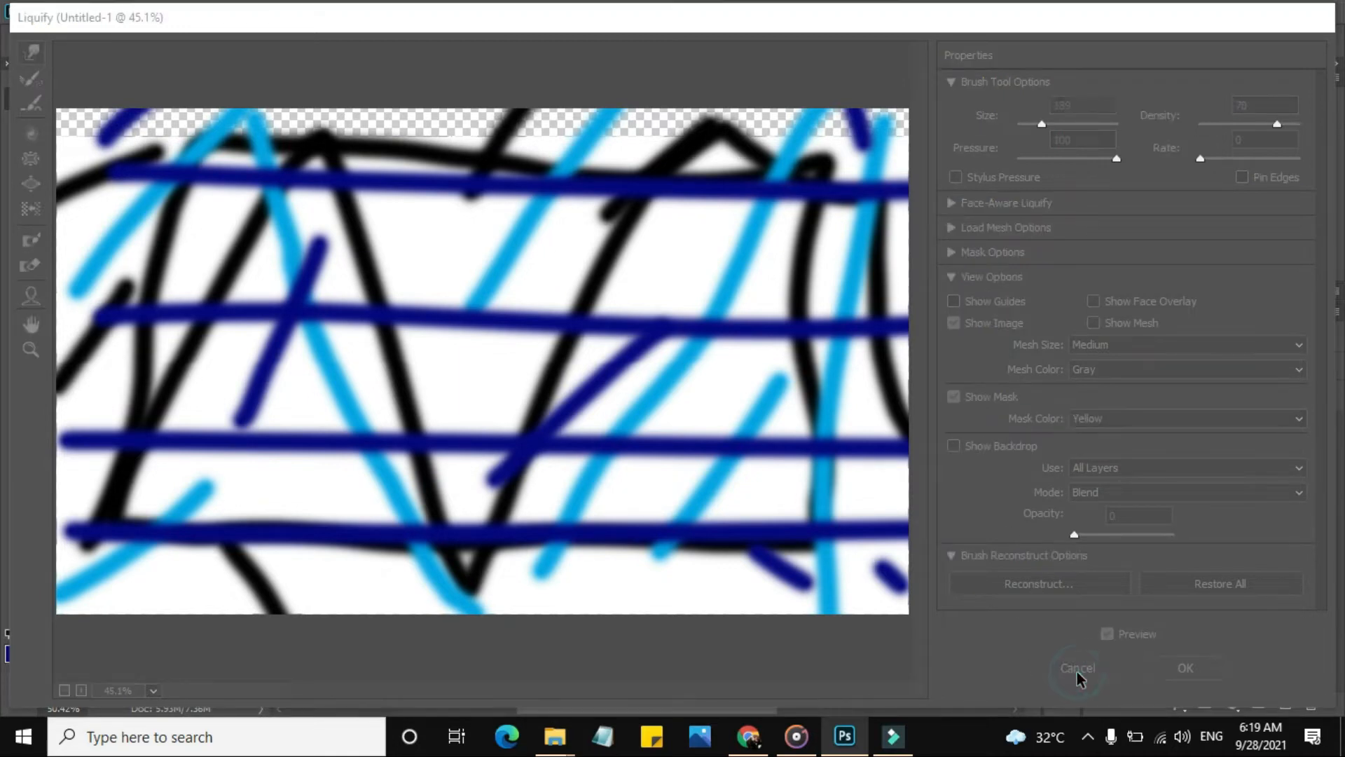
# Step: Shift the painted rectangle slightly sideways with Free Transform to X 959 px and apply the transformation
pyautogui.moveTo(561, 253)
pyautogui.mouseDown()
pyautogui.moveTo(561, 166)
pyautogui.moveTo(552, 229)
pyautogui.moveTo(561, 200)
pyautogui.moveTo(571, 284)
pyautogui.moveTo(565, 241)
pyautogui.moveTo(568, 263)
pyautogui.mouseUp()
pyautogui.scroll(-2, 565, 316)
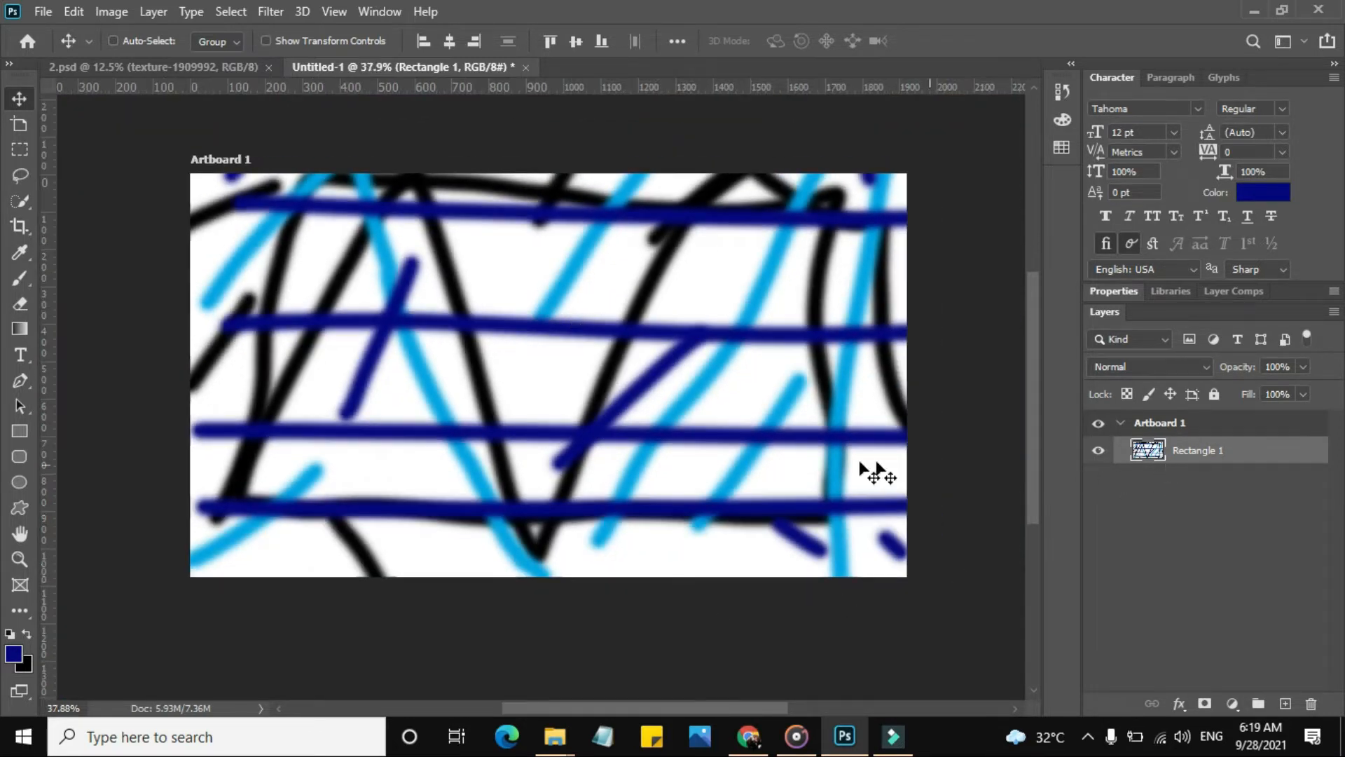
pyautogui.hotkey('ctrl', 't')
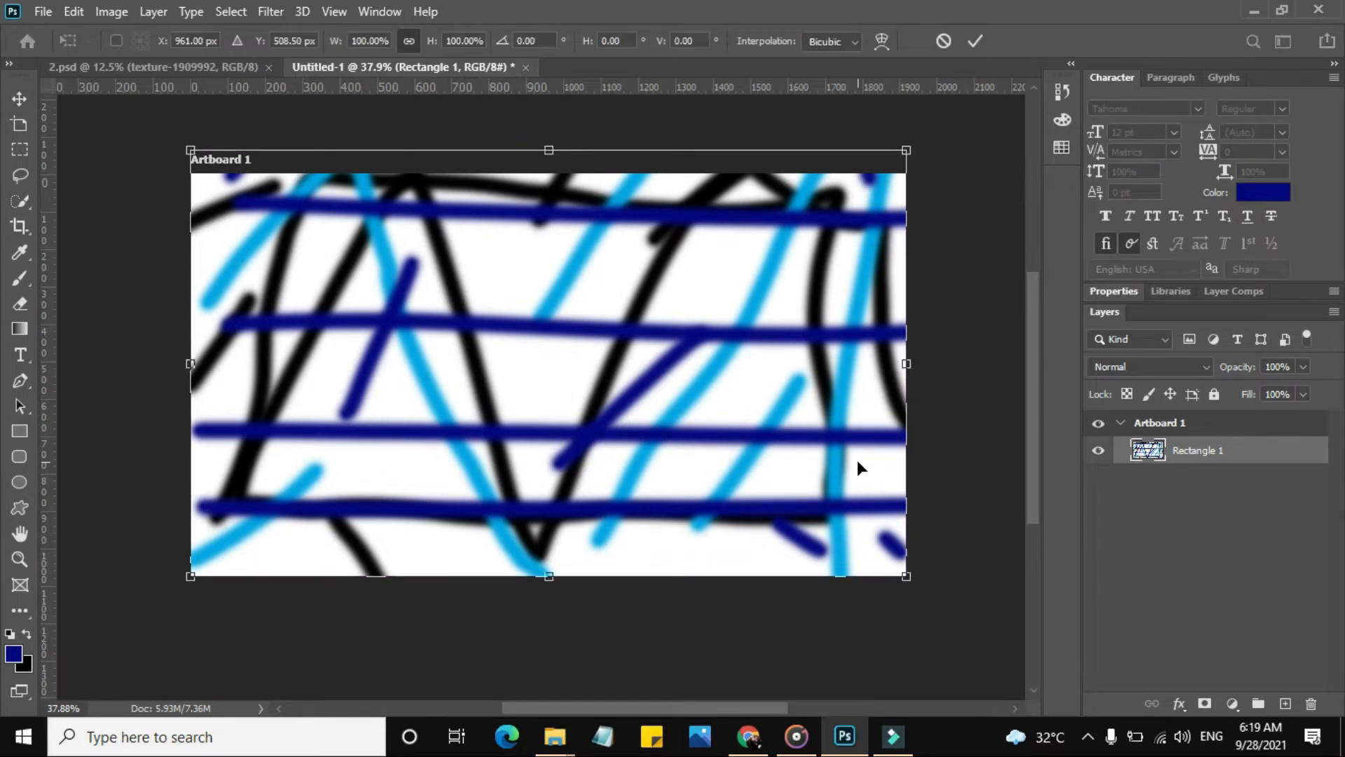
pyautogui.moveTo(638, 415); pyautogui.dragTo(608, 327)
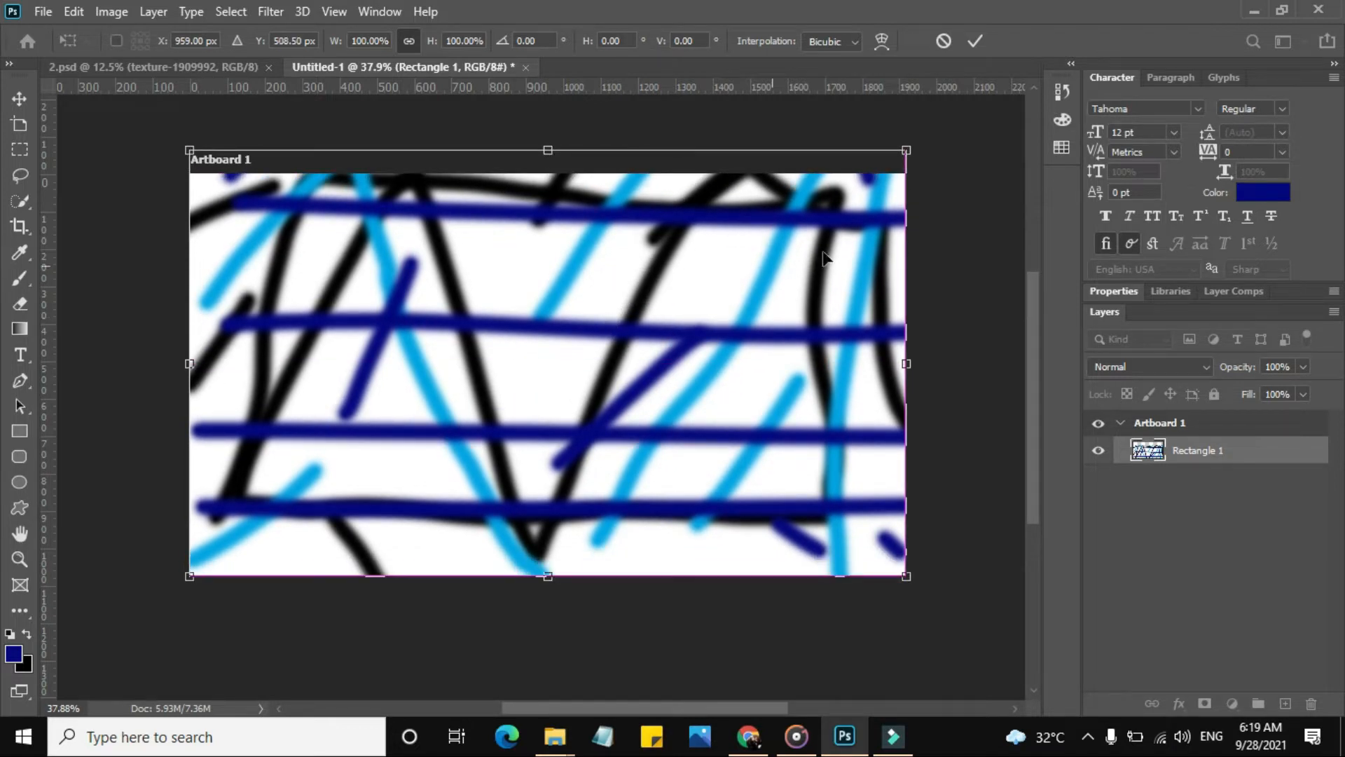
pyautogui.click(981, 40)
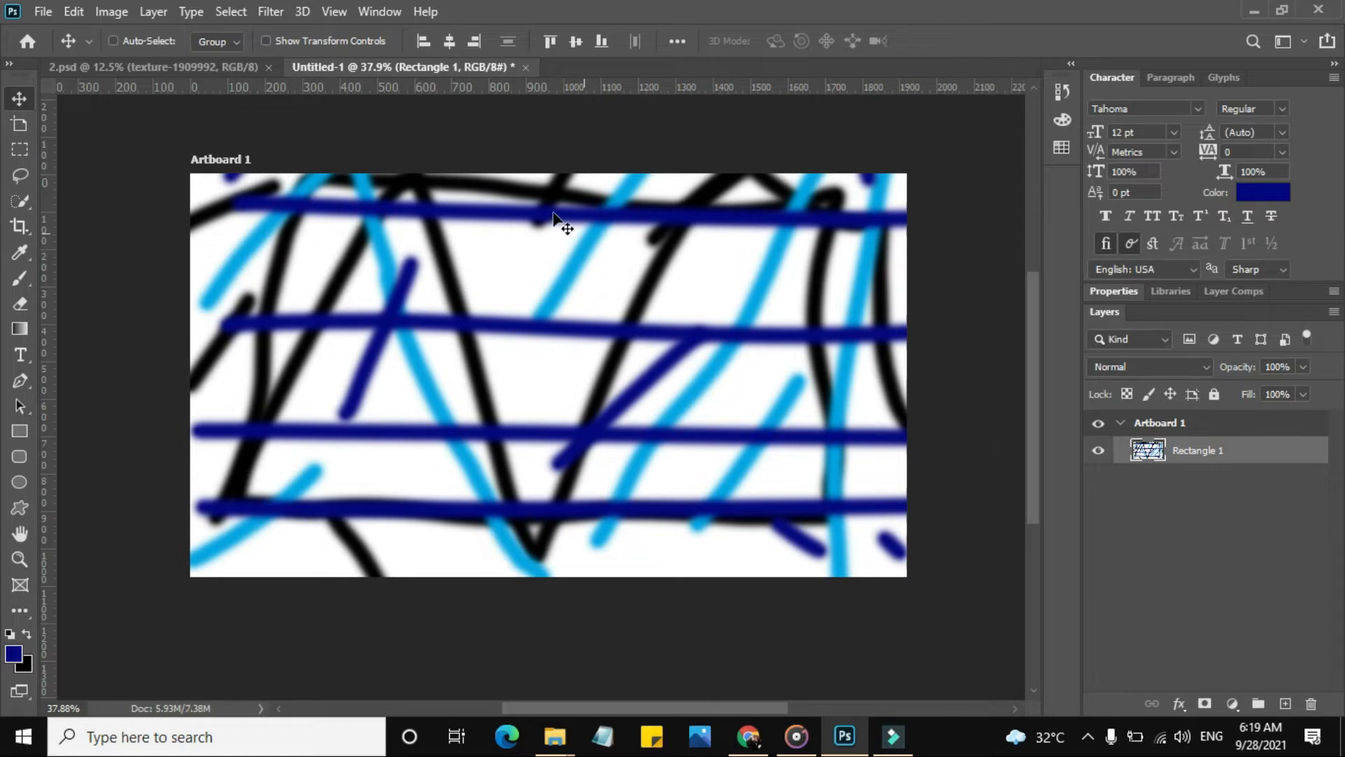
# Step: Open the Liquify filter on the painted rectangle and set the Forward Warp brush size to 215
pyautogui.click(285, 12)
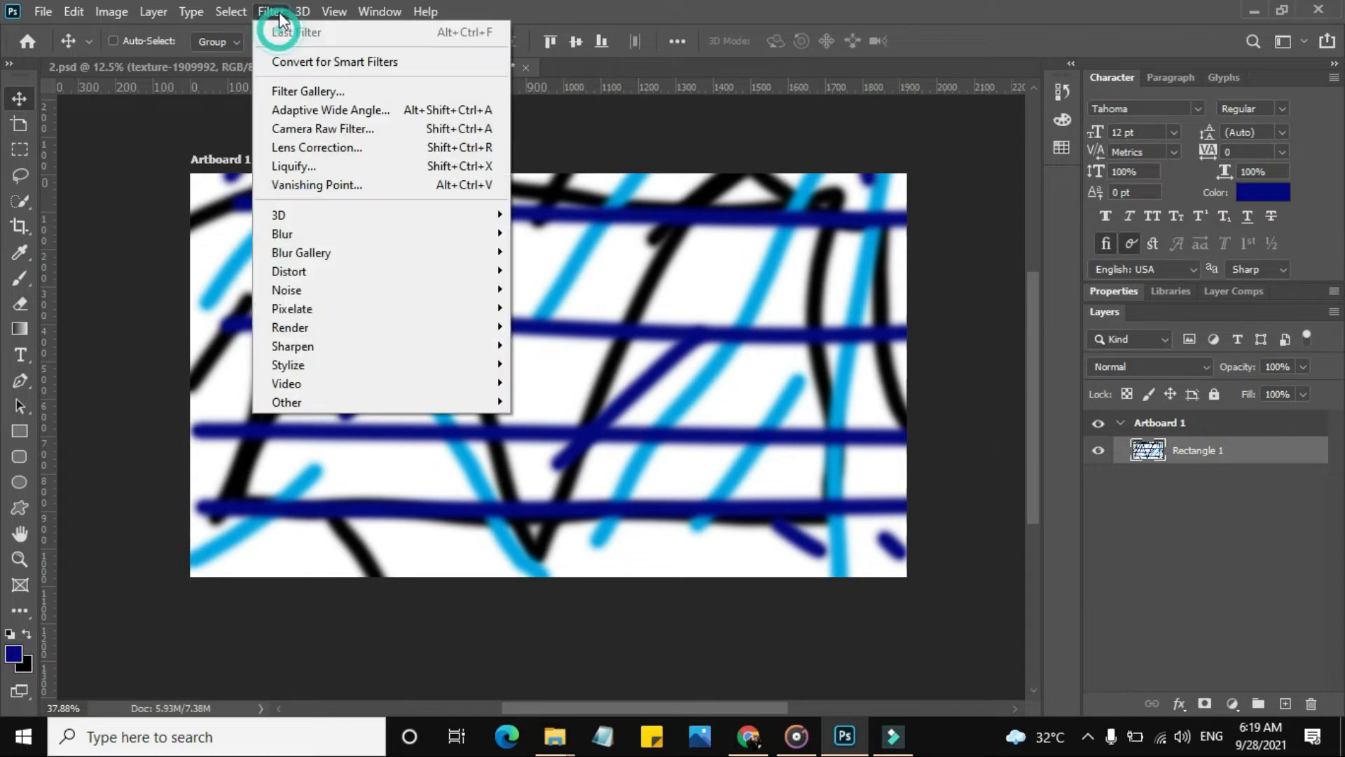
pyautogui.click(314, 168)
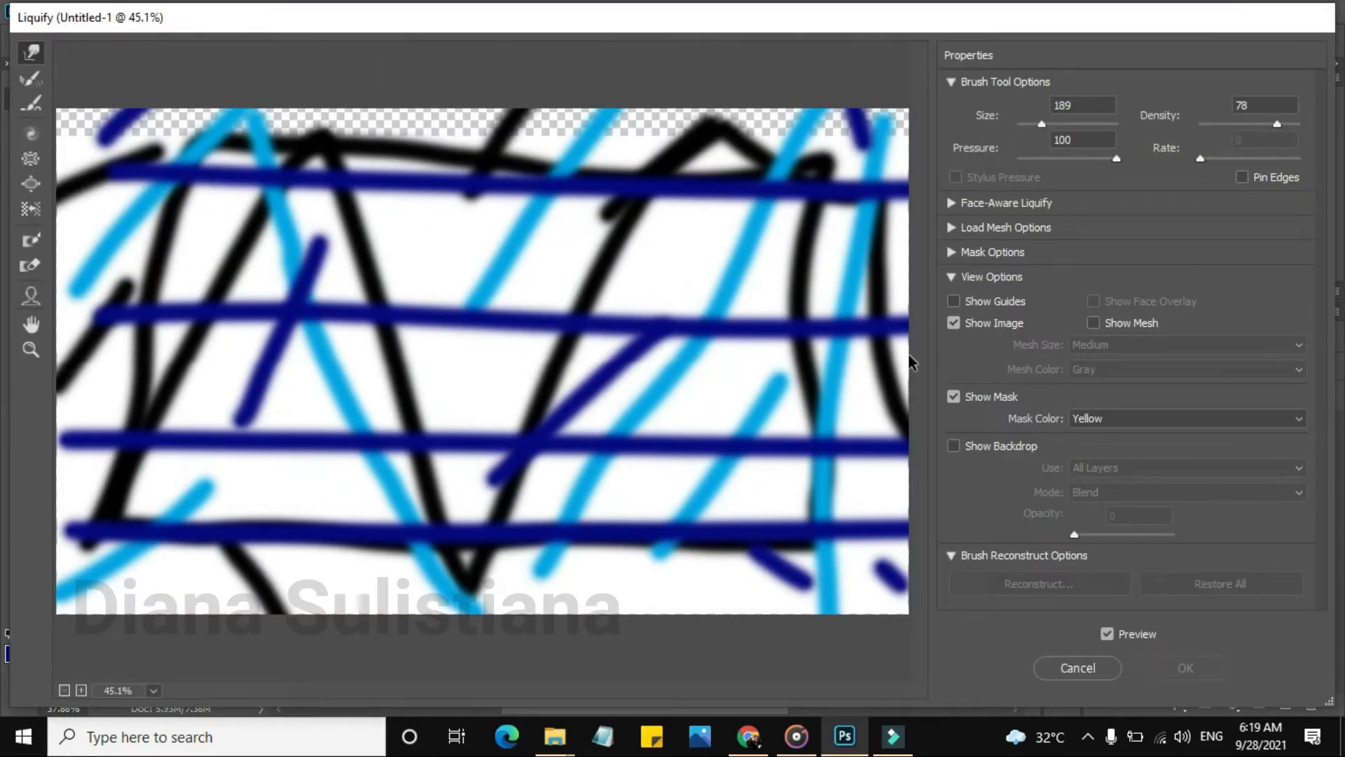
pyautogui.click(30, 78)
pyautogui.click(28, 54)
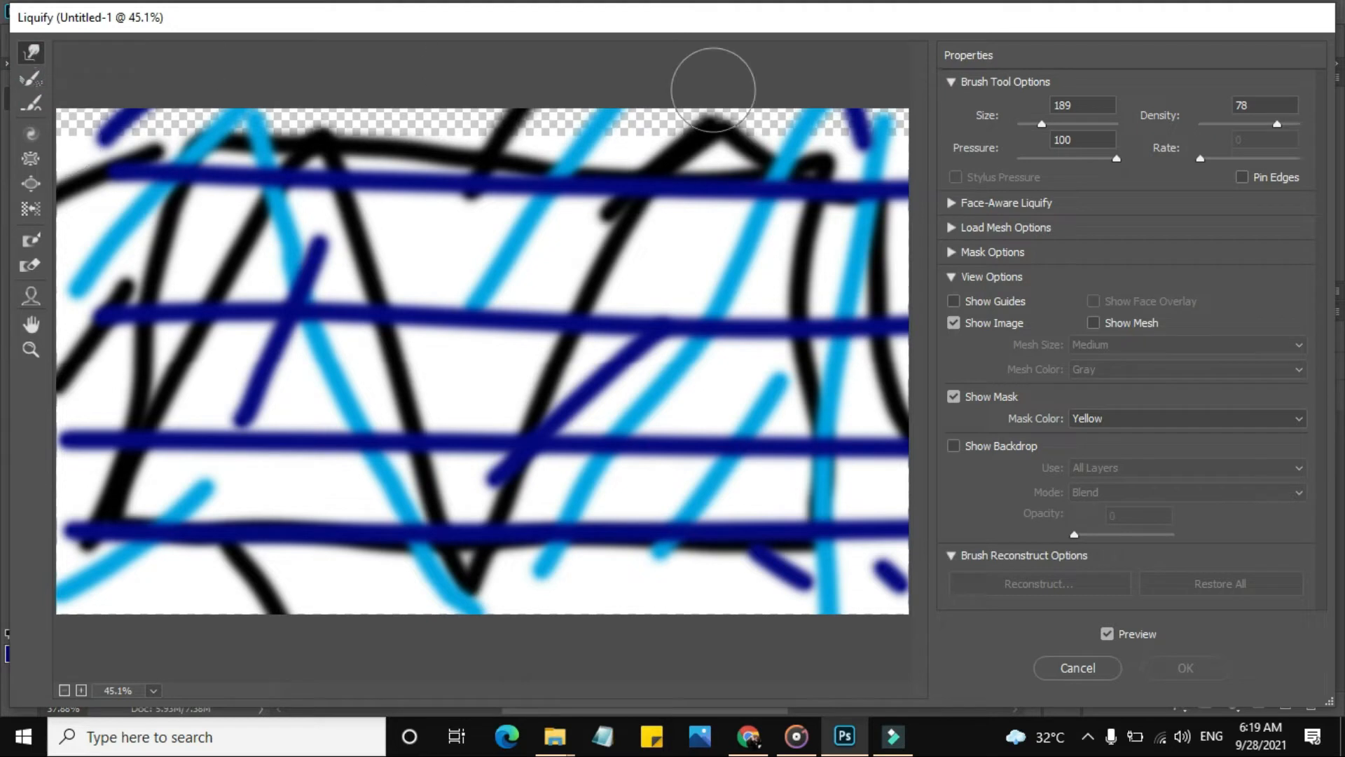
pyautogui.moveTo(1042, 125); pyautogui.dragTo(1069, 122)
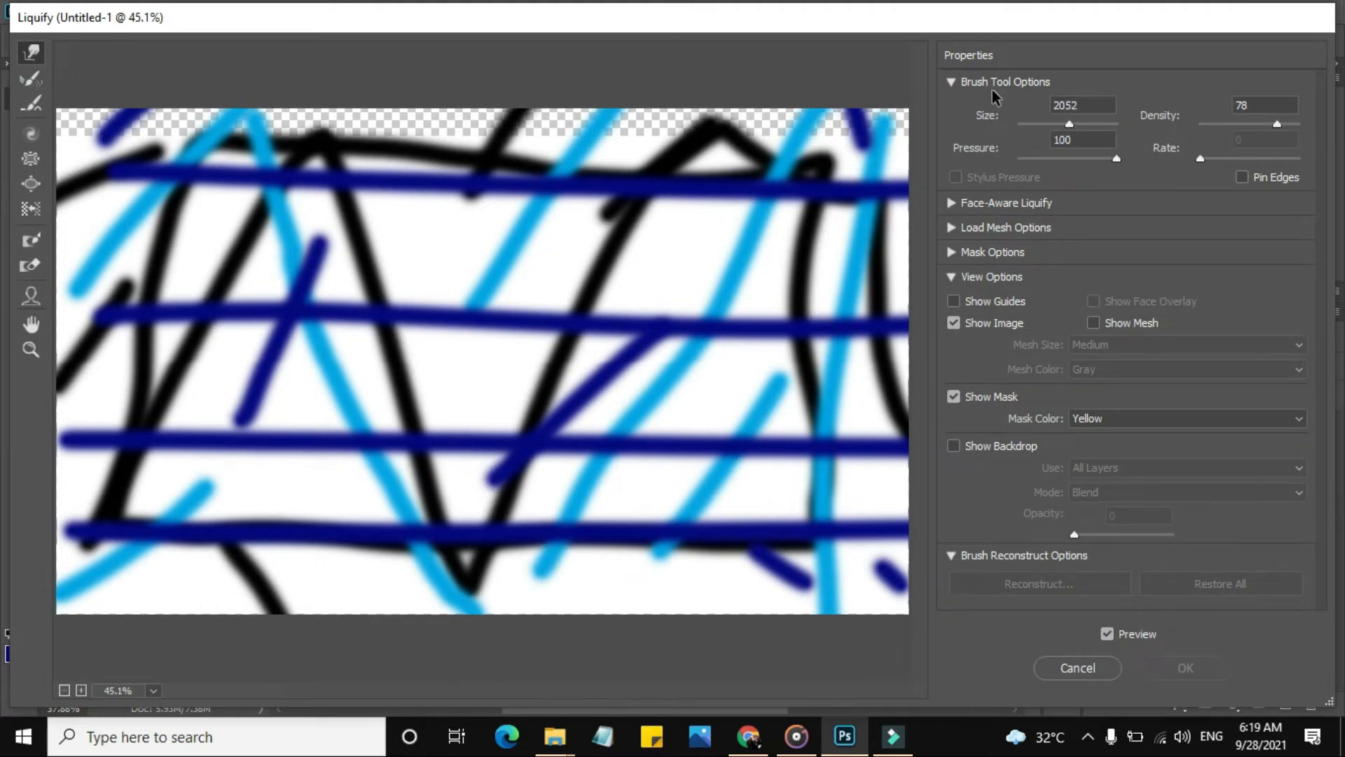
pyautogui.moveTo(1070, 126); pyautogui.dragTo(1051, 126)
pyautogui.moveTo(1055, 128); pyautogui.dragTo(1042, 124)
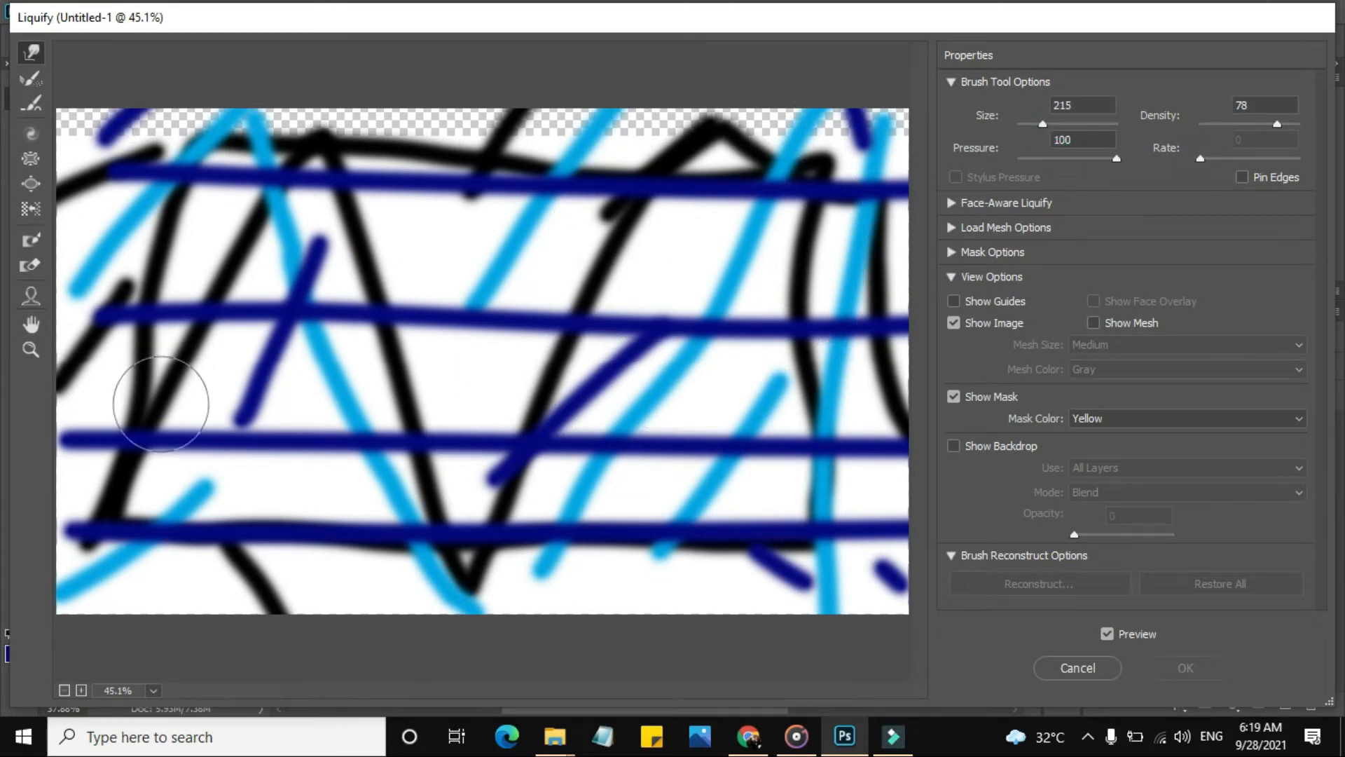
# Step: Warp the upper strokes in long sweeps toward the right edge and pull the middle strokes out to the left edge
pyautogui.moveTo(90, 355)
pyautogui.mouseDown()
pyautogui.moveTo(335, 249)
pyautogui.moveTo(396, 239)
pyautogui.mouseUp()
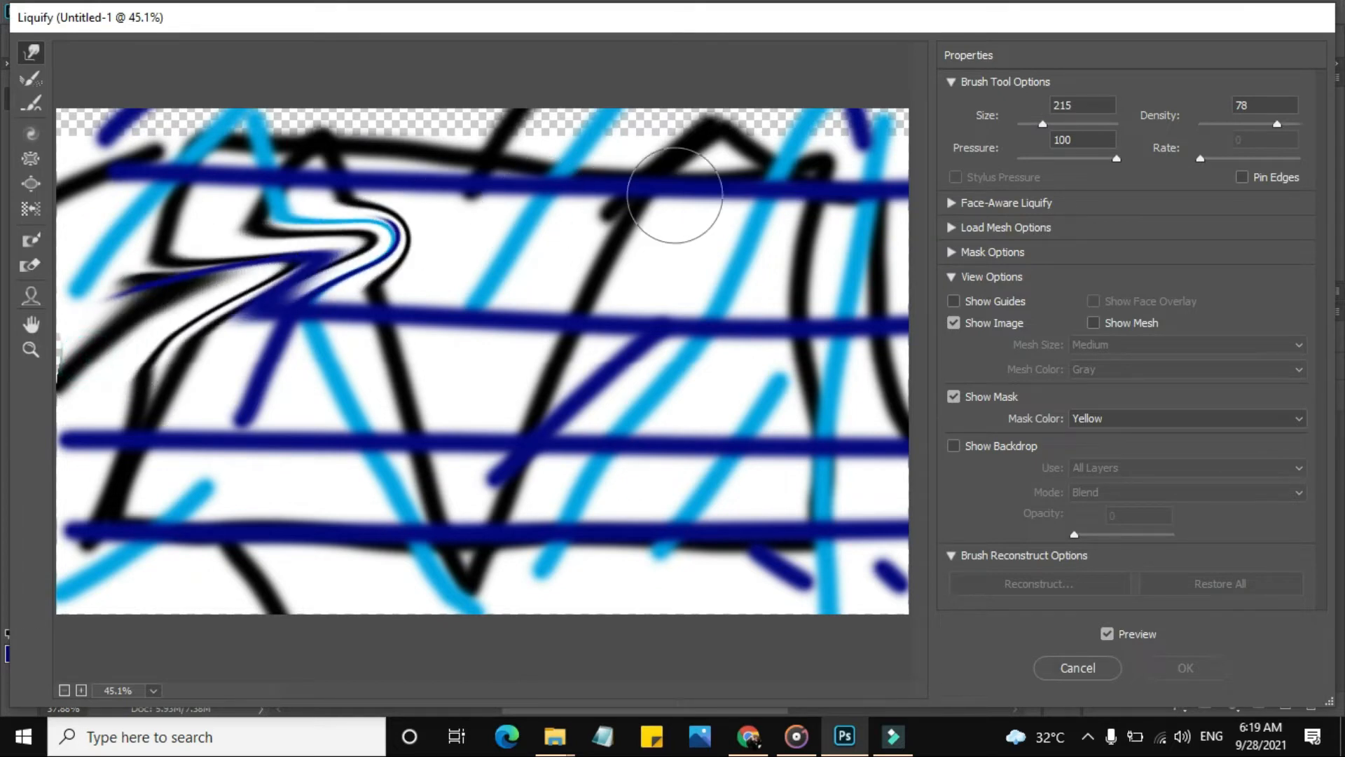
pyautogui.moveTo(675, 195)
pyautogui.mouseDown()
pyautogui.moveTo(871, 246)
pyautogui.moveTo(879, 236)
pyautogui.mouseUp()
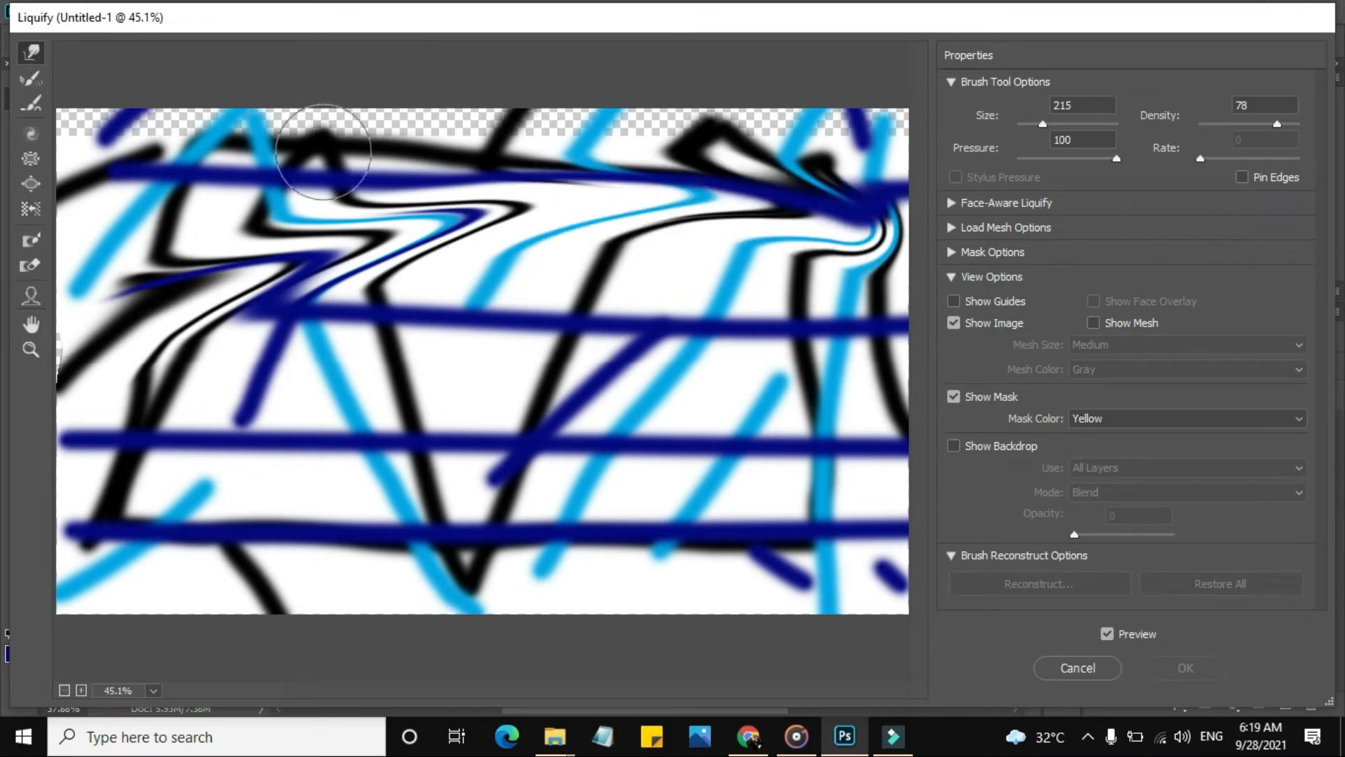
pyautogui.moveTo(481, 354)
pyautogui.mouseDown()
pyautogui.moveTo(399, 363)
pyautogui.moveTo(47, 328)
pyautogui.mouseUp()
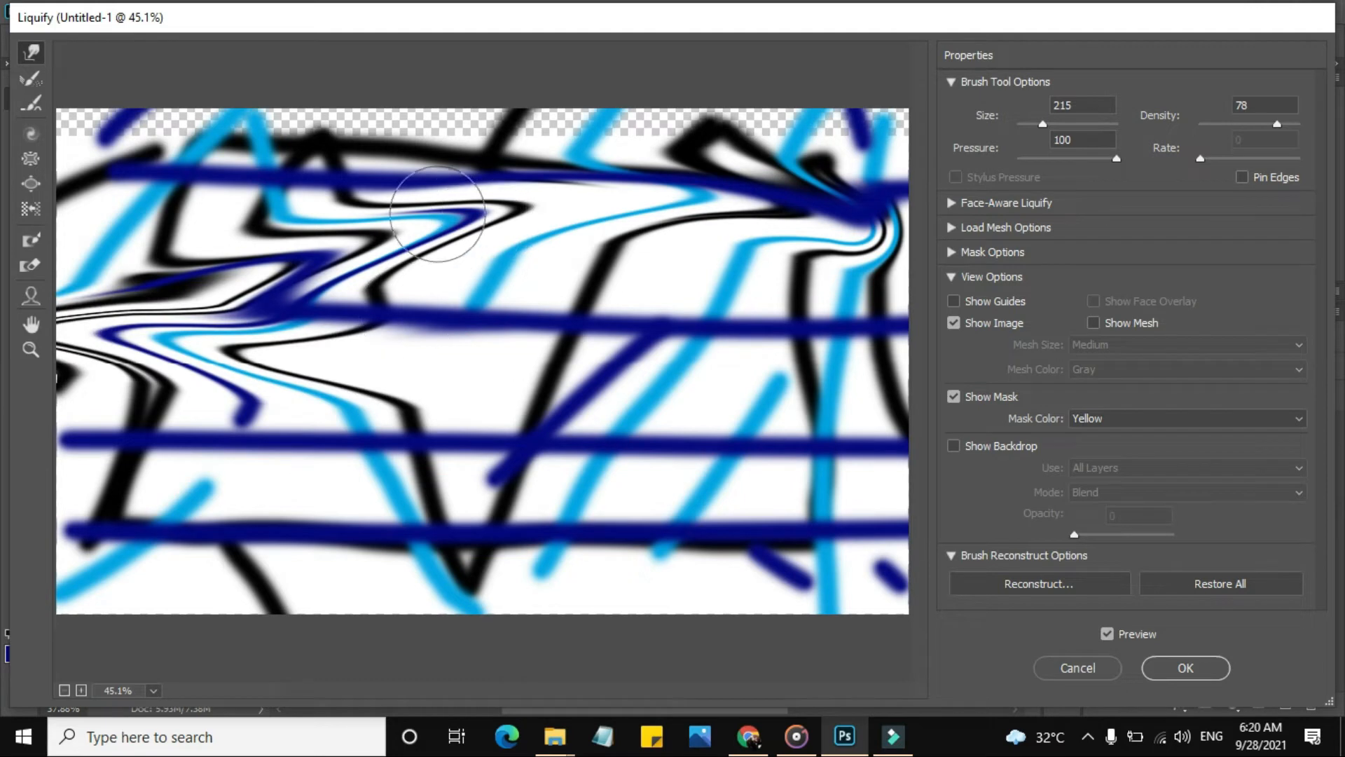
# Step: Push the strokes in the image's upper-left corner upward past the edge to fill the transparent strip there
pyautogui.moveTo(99, 190); pyautogui.dragTo(96, 87)
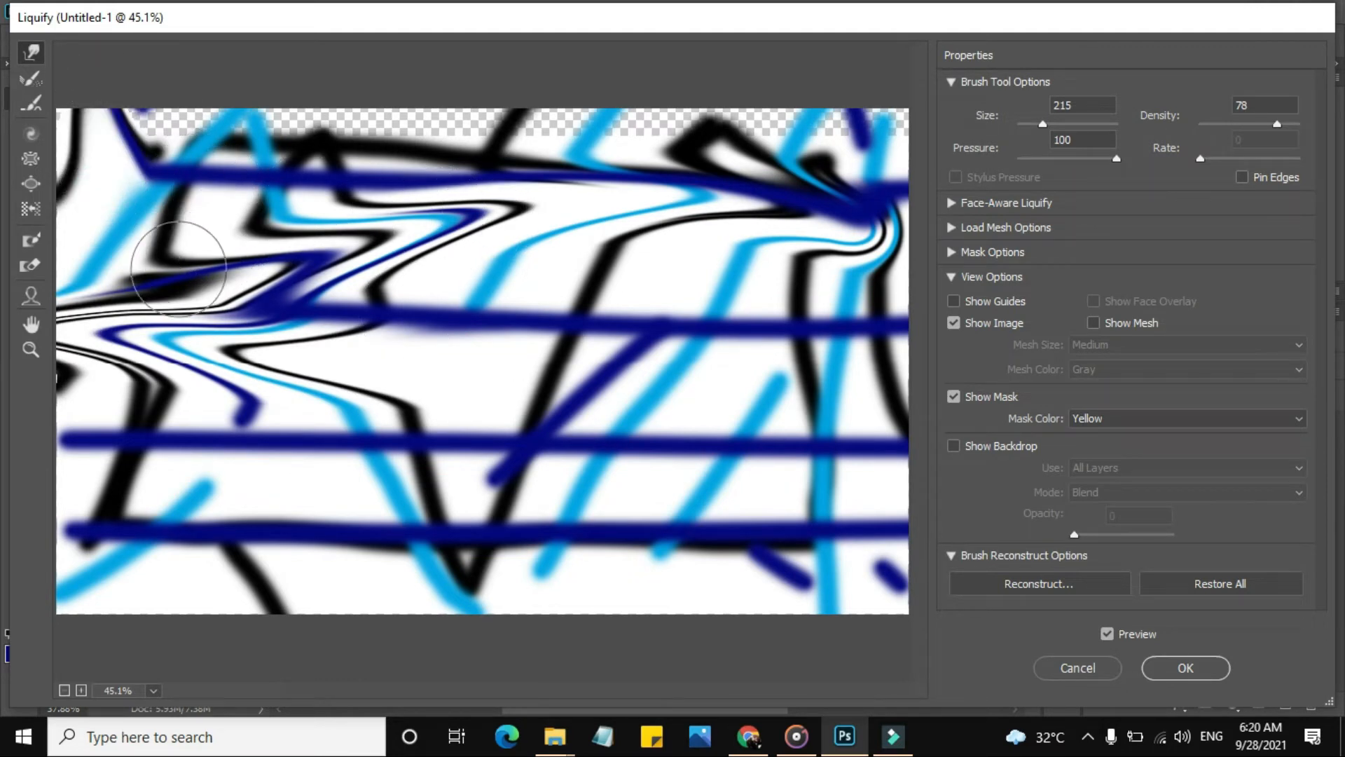
pyautogui.moveTo(180, 264)
pyautogui.mouseDown()
pyautogui.moveTo(209, 192)
pyautogui.moveTo(327, 75)
pyautogui.mouseUp()
pyautogui.moveTo(175, 211); pyautogui.dragTo(173, 68)
pyautogui.moveTo(161, 160); pyautogui.dragTo(123, 53)
pyautogui.moveTo(203, 141); pyautogui.dragTo(222, 115)
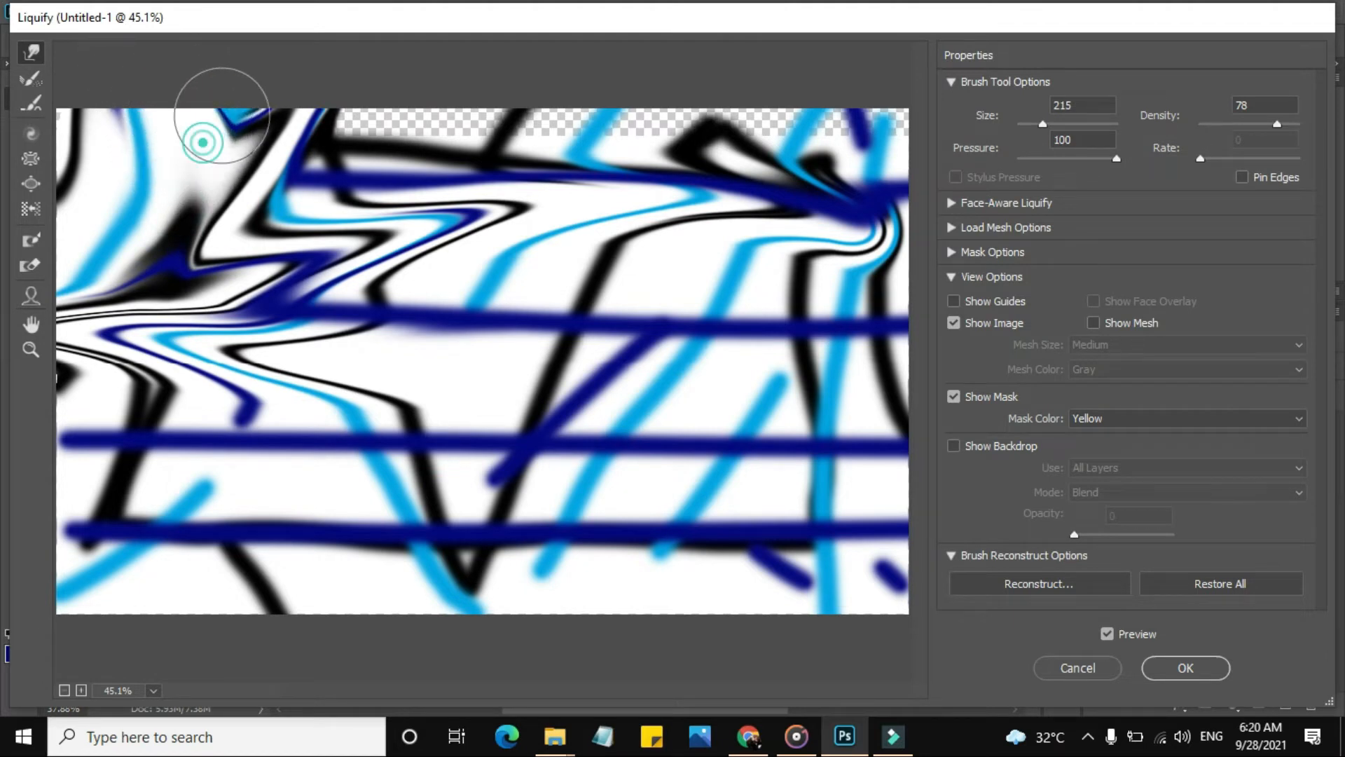
pyautogui.moveTo(92, 186); pyautogui.dragTo(33, 88)
# Step: Push the strokes along the rest of the image's top edge up and to the right to cover the remaining transparent strip
pyautogui.moveTo(312, 223)
pyautogui.mouseDown()
pyautogui.moveTo(303, 161)
pyautogui.moveTo(446, 35)
pyautogui.mouseUp()
pyautogui.moveTo(420, 276)
pyautogui.mouseDown()
pyautogui.moveTo(455, 171)
pyautogui.moveTo(545, 90)
pyautogui.moveTo(623, 48)
pyautogui.mouseUp()
pyautogui.moveTo(376, 192); pyautogui.dragTo(471, 65)
pyautogui.moveTo(550, 161); pyautogui.dragTo(695, 43)
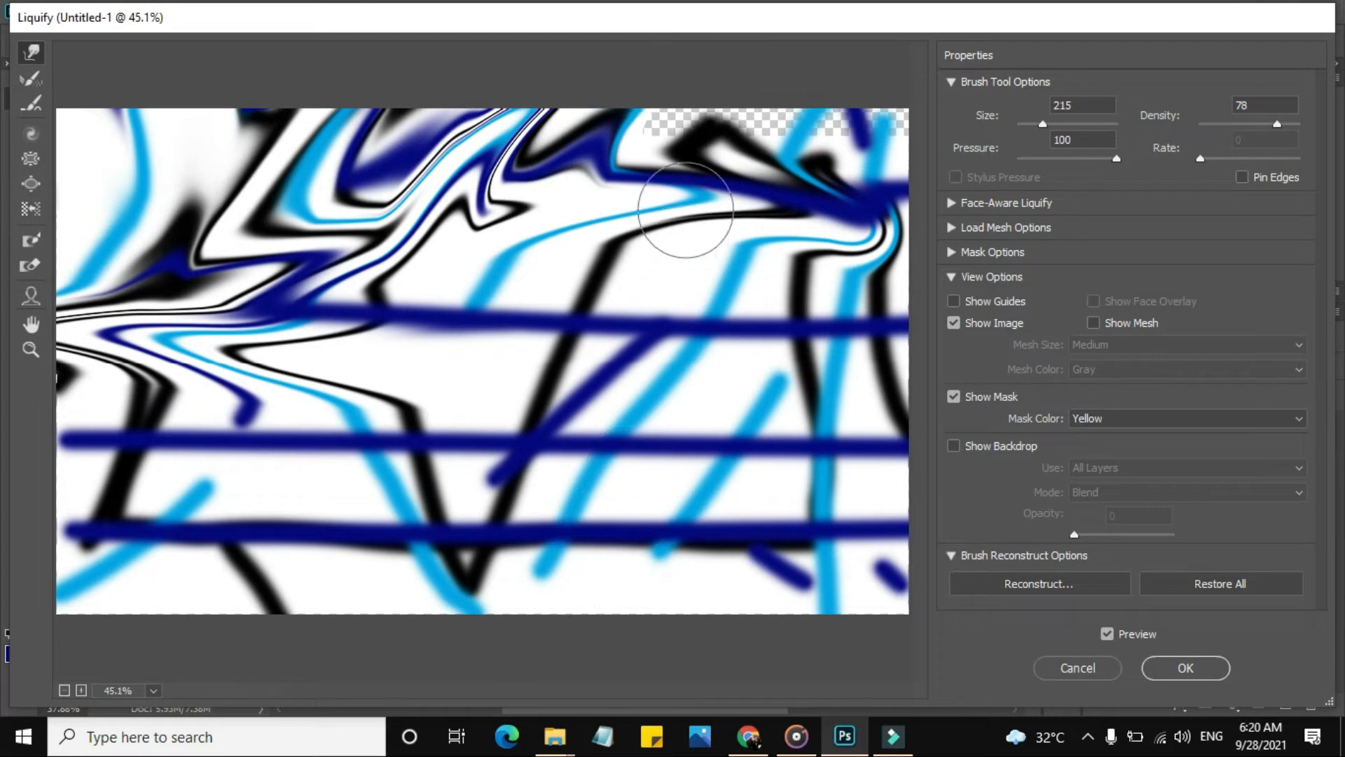
pyautogui.moveTo(685, 222)
pyautogui.mouseDown()
pyautogui.moveTo(674, 121)
pyautogui.moveTo(723, 45)
pyautogui.mouseUp()
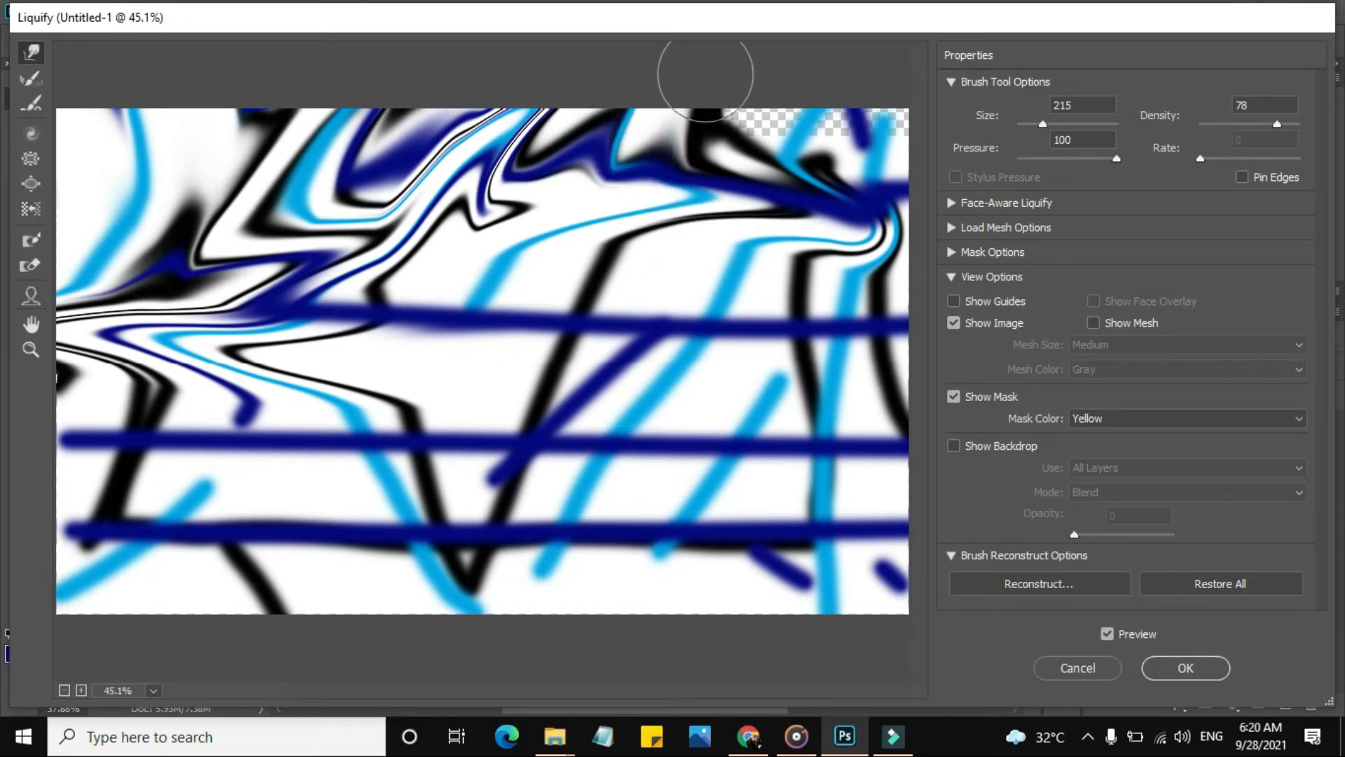
pyautogui.moveTo(701, 178); pyautogui.dragTo(848, 42)
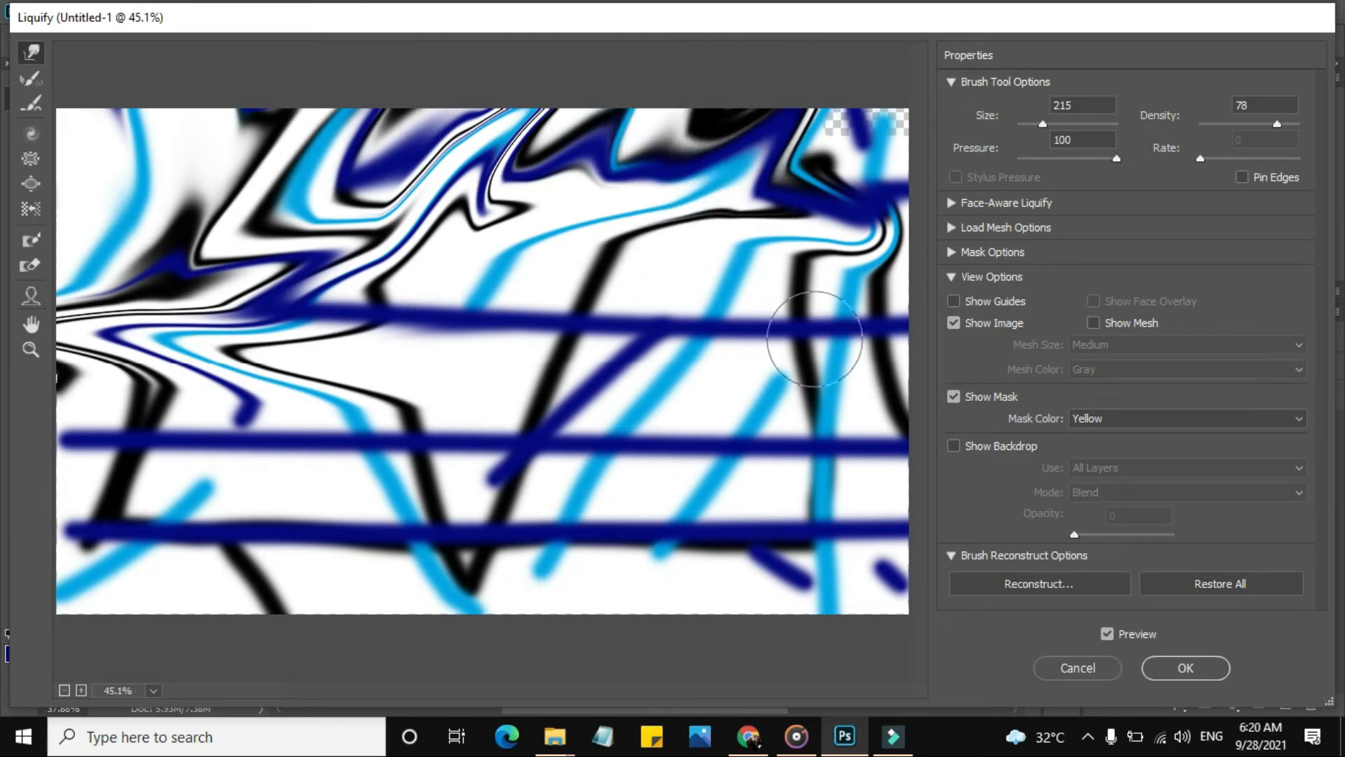
pyautogui.moveTo(787, 246)
pyautogui.mouseDown()
pyautogui.moveTo(878, 94)
pyautogui.moveTo(922, 67)
pyautogui.moveTo(896, 151)
pyautogui.moveTo(924, 105)
pyautogui.mouseUp()
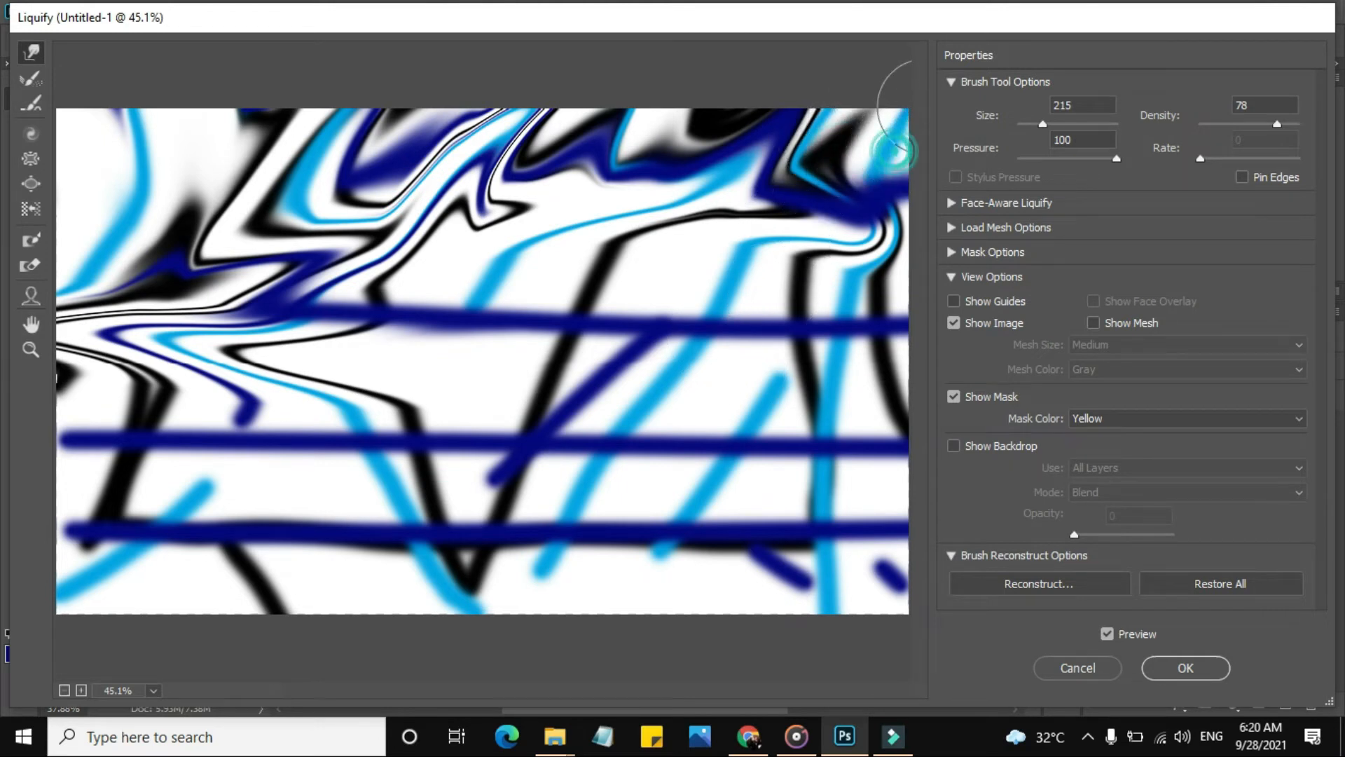
# Step: Warp the middle and lower strokes with long winding sweeps across the image and out past the lower-left corner
pyautogui.moveTo(861, 294)
pyautogui.mouseDown()
pyautogui.moveTo(827, 463)
pyautogui.moveTo(778, 523)
pyautogui.moveTo(607, 550)
pyautogui.moveTo(444, 503)
pyautogui.moveTo(228, 516)
pyautogui.moveTo(172, 679)
pyautogui.mouseUp()
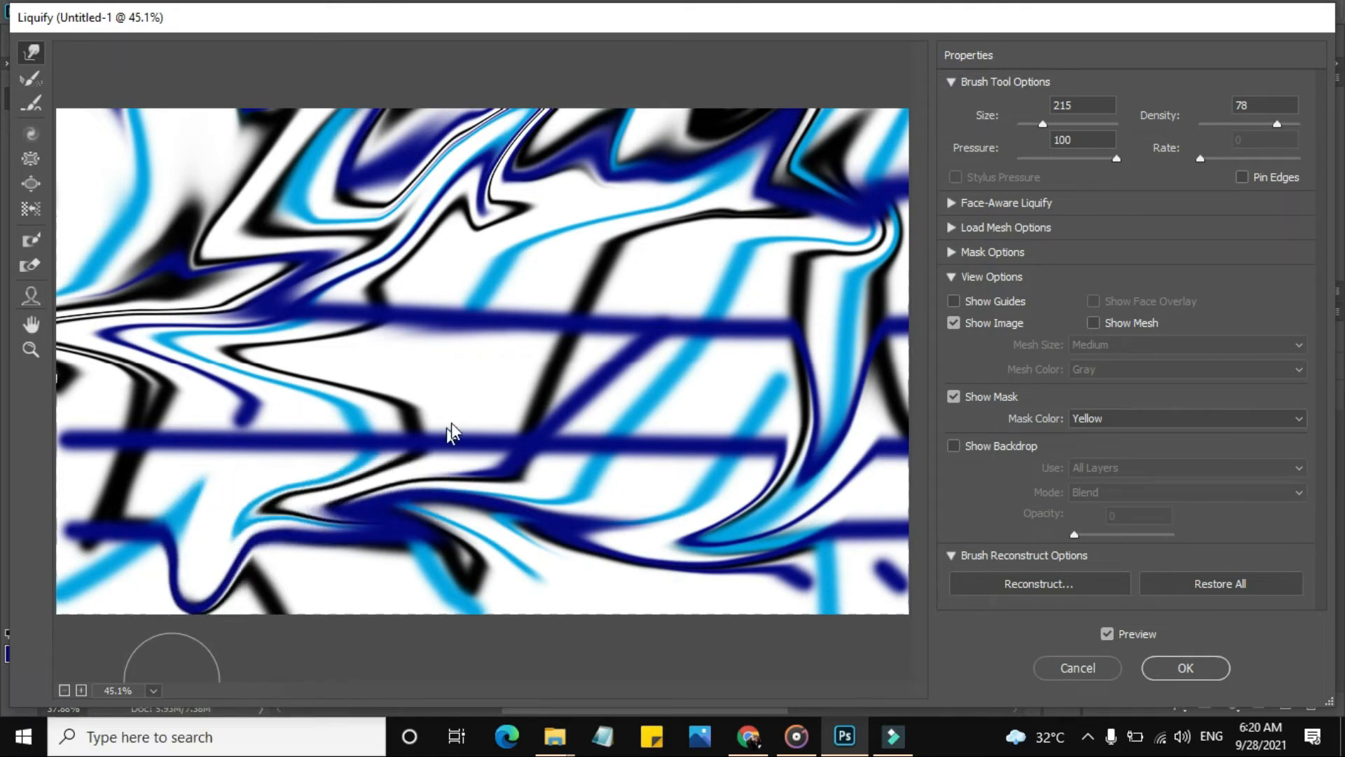
pyautogui.moveTo(588, 457)
pyautogui.mouseDown()
pyautogui.moveTo(522, 299)
pyautogui.moveTo(593, 163)
pyautogui.moveTo(666, 154)
pyautogui.moveTo(706, 258)
pyautogui.moveTo(710, 411)
pyautogui.mouseUp()
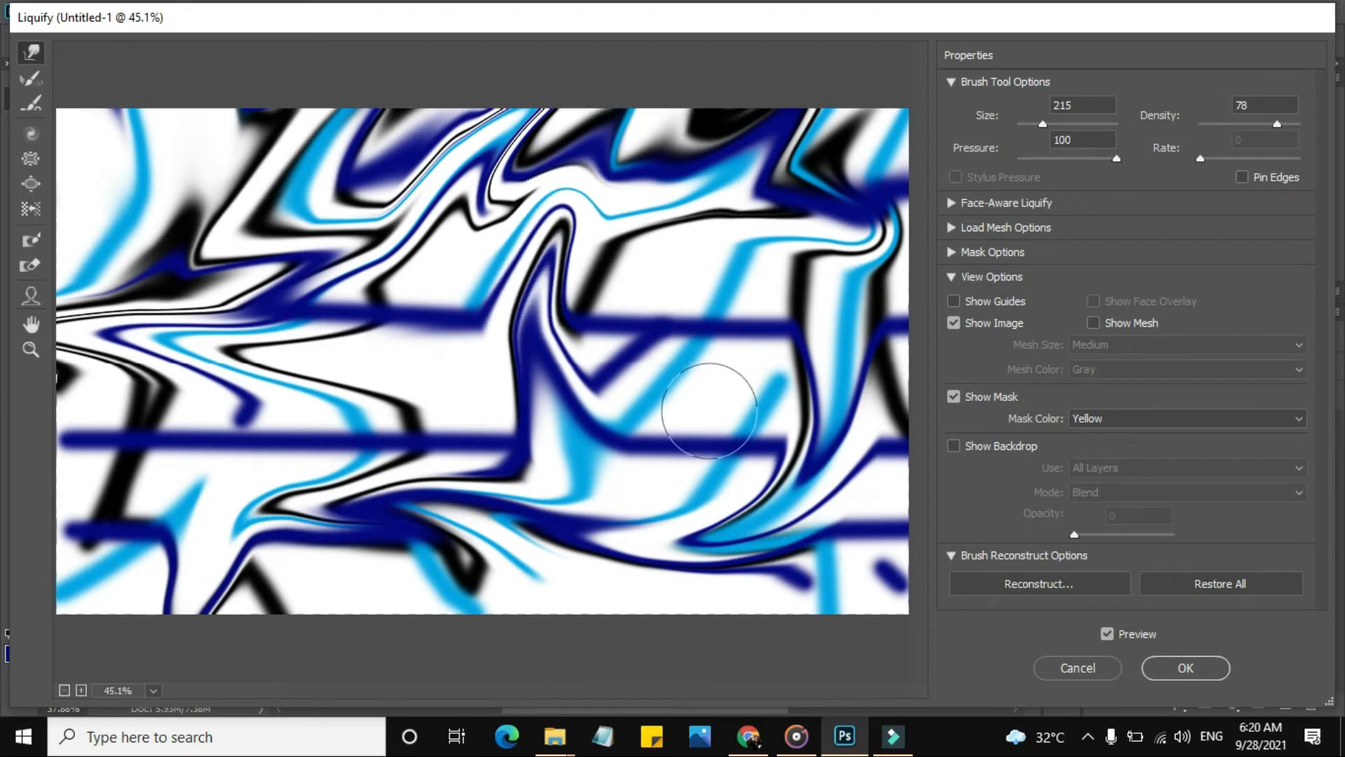
pyautogui.moveTo(274, 418)
pyautogui.mouseDown()
pyautogui.moveTo(329, 334)
pyautogui.moveTo(481, 276)
pyautogui.moveTo(501, 290)
pyautogui.moveTo(448, 400)
pyautogui.mouseUp()
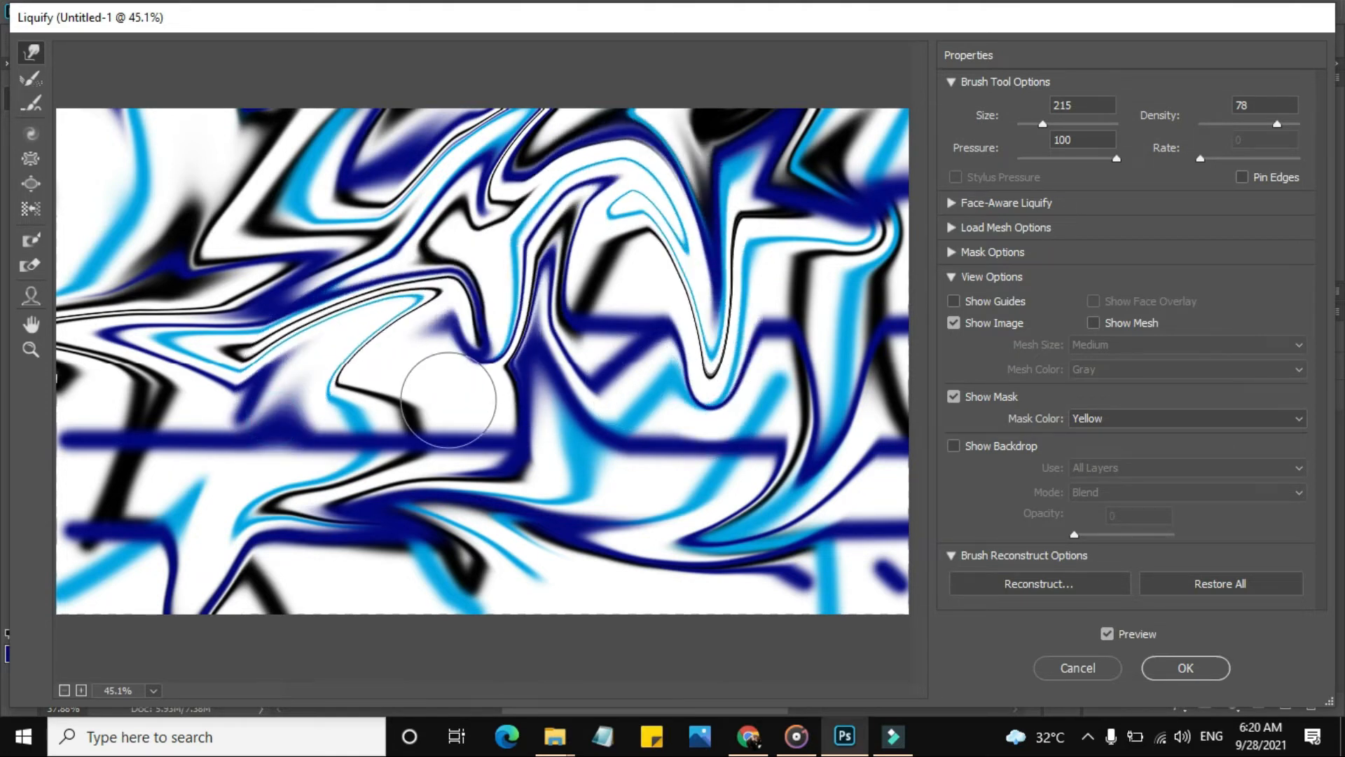
pyautogui.moveTo(174, 435)
pyautogui.mouseDown()
pyautogui.moveTo(104, 551)
pyautogui.moveTo(56, 576)
pyautogui.moveTo(13, 655)
pyautogui.mouseUp()
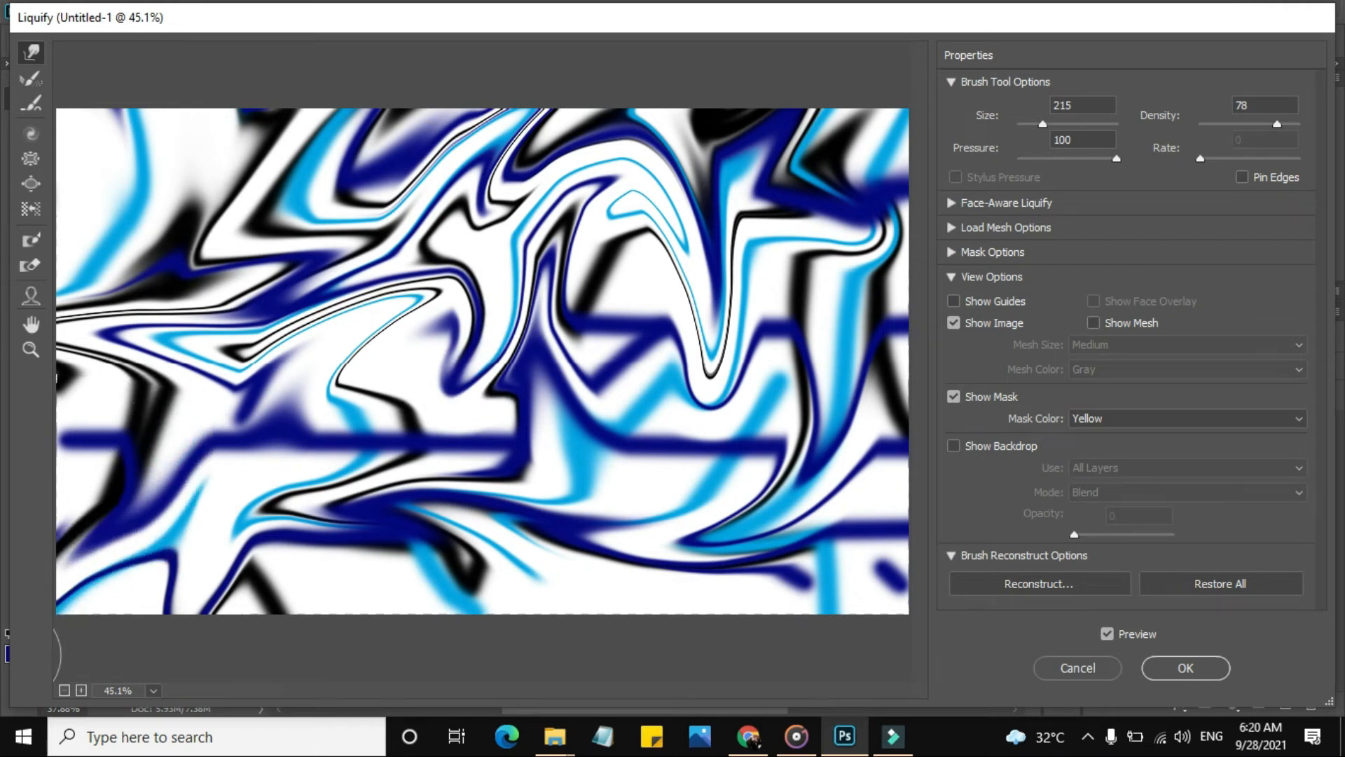
pyautogui.moveTo(107, 610)
pyautogui.mouseDown()
pyautogui.moveTo(199, 516)
pyautogui.moveTo(133, 573)
pyautogui.moveTo(110, 574)
pyautogui.moveTo(155, 425)
pyautogui.moveTo(222, 391)
pyautogui.moveTo(333, 409)
pyautogui.moveTo(392, 450)
pyautogui.moveTo(580, 453)
pyautogui.mouseUp()
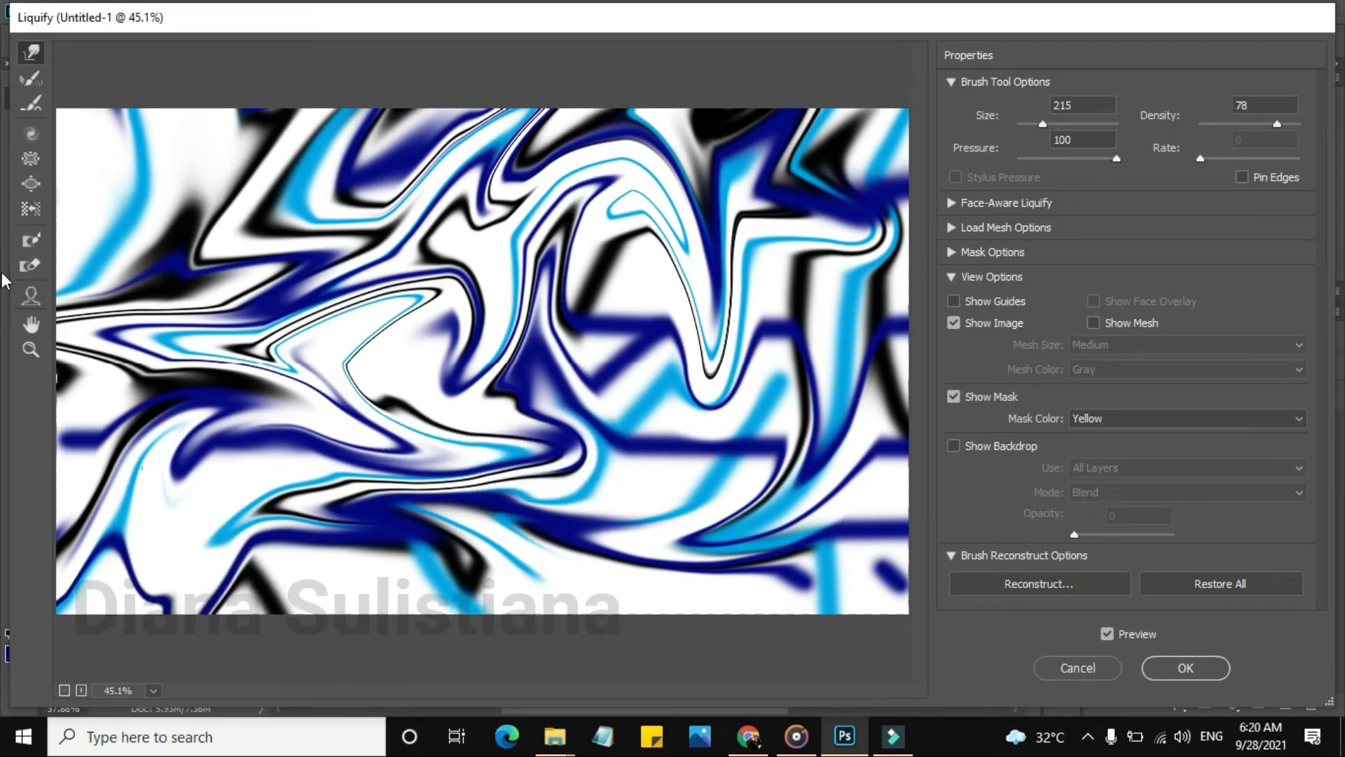
# Step: Warp the left strokes out past the left edge, the lower-right strokes up past the right edge, and the upper-left strokes in a wavy sweep
pyautogui.moveTo(121, 427)
pyautogui.mouseDown()
pyautogui.moveTo(77, 392)
pyautogui.moveTo(48, 391)
pyautogui.moveTo(101, 459)
pyautogui.moveTo(79, 498)
pyautogui.moveTo(48, 494)
pyautogui.mouseUp()
pyautogui.moveTo(868, 516); pyautogui.dragTo(941, 228)
pyautogui.moveTo(192, 144)
pyautogui.mouseDown()
pyautogui.moveTo(131, 227)
pyautogui.moveTo(137, 238)
pyautogui.moveTo(123, 161)
pyautogui.moveTo(182, 259)
pyautogui.moveTo(165, 193)
pyautogui.moveTo(189, 139)
pyautogui.mouseUp()
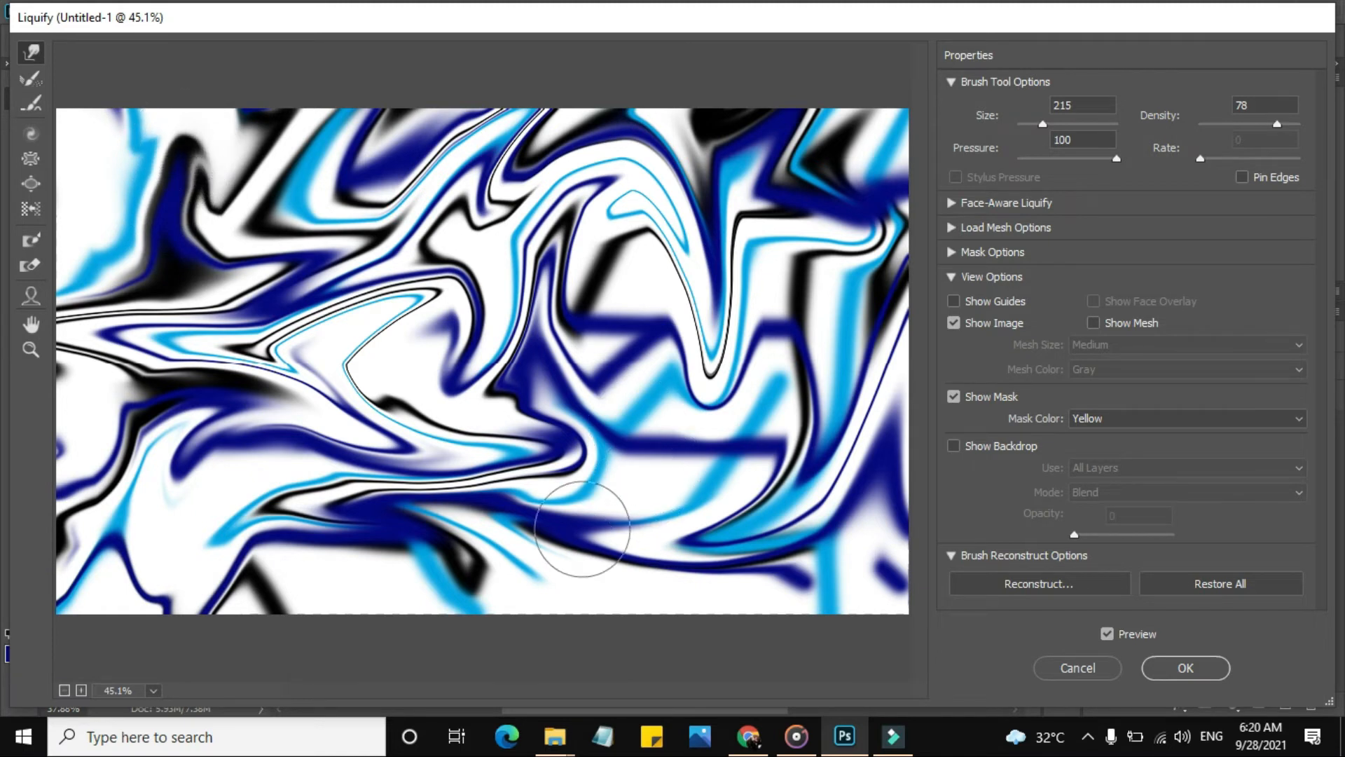
# Step: Pull the central and lower strokes downward in winding sweeps and push them past the image's bottom edge
pyautogui.moveTo(586, 540)
pyautogui.mouseDown()
pyautogui.moveTo(644, 562)
pyautogui.moveTo(672, 625)
pyautogui.moveTo(742, 639)
pyautogui.mouseUp()
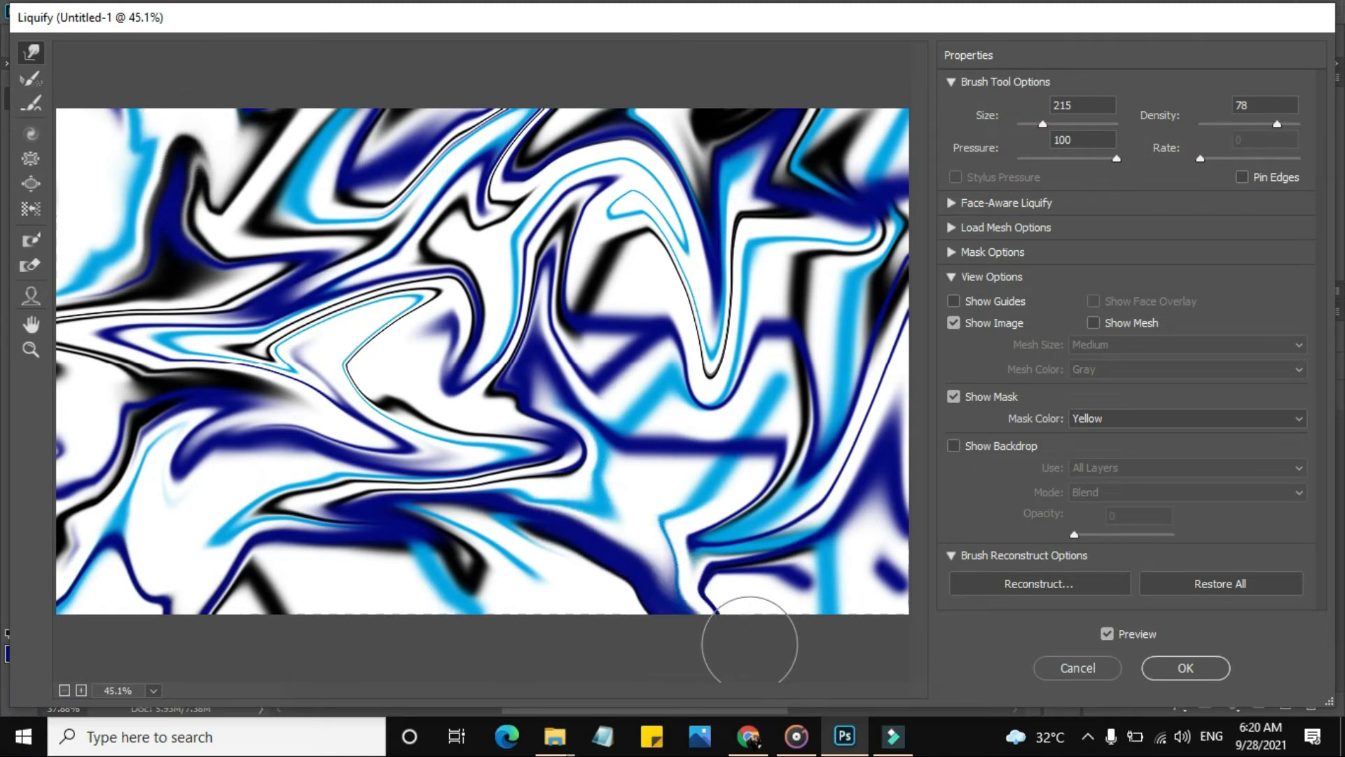
pyautogui.moveTo(530, 237)
pyautogui.mouseDown()
pyautogui.moveTo(653, 384)
pyautogui.moveTo(705, 473)
pyautogui.moveTo(699, 510)
pyautogui.moveTo(653, 517)
pyautogui.mouseUp()
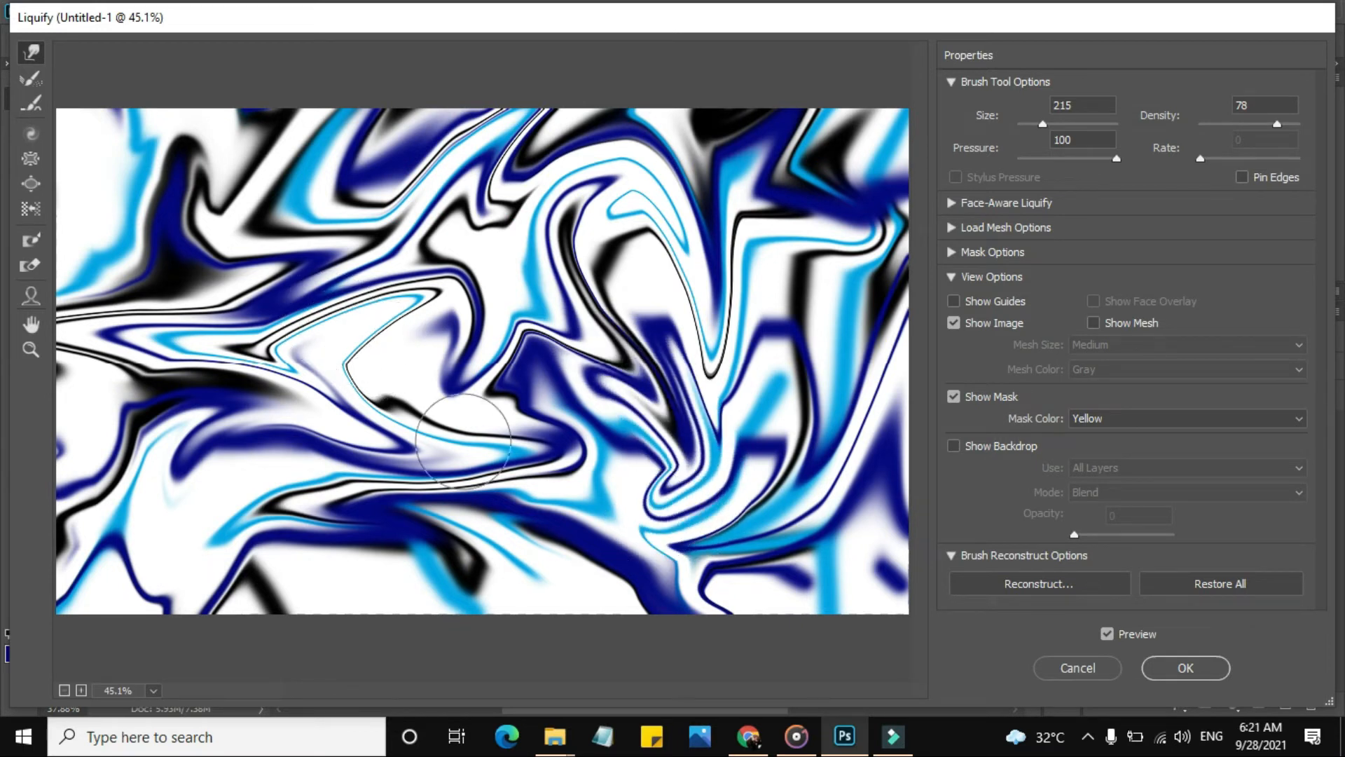
pyautogui.moveTo(522, 487)
pyautogui.mouseDown()
pyautogui.moveTo(553, 594)
pyautogui.moveTo(680, 554)
pyautogui.moveTo(785, 543)
pyautogui.moveTo(887, 581)
pyautogui.moveTo(913, 634)
pyautogui.mouseUp()
pyautogui.moveTo(869, 492)
pyautogui.mouseDown()
pyautogui.moveTo(915, 520)
pyautogui.moveTo(774, 533)
pyautogui.moveTo(766, 615)
pyautogui.mouseUp()
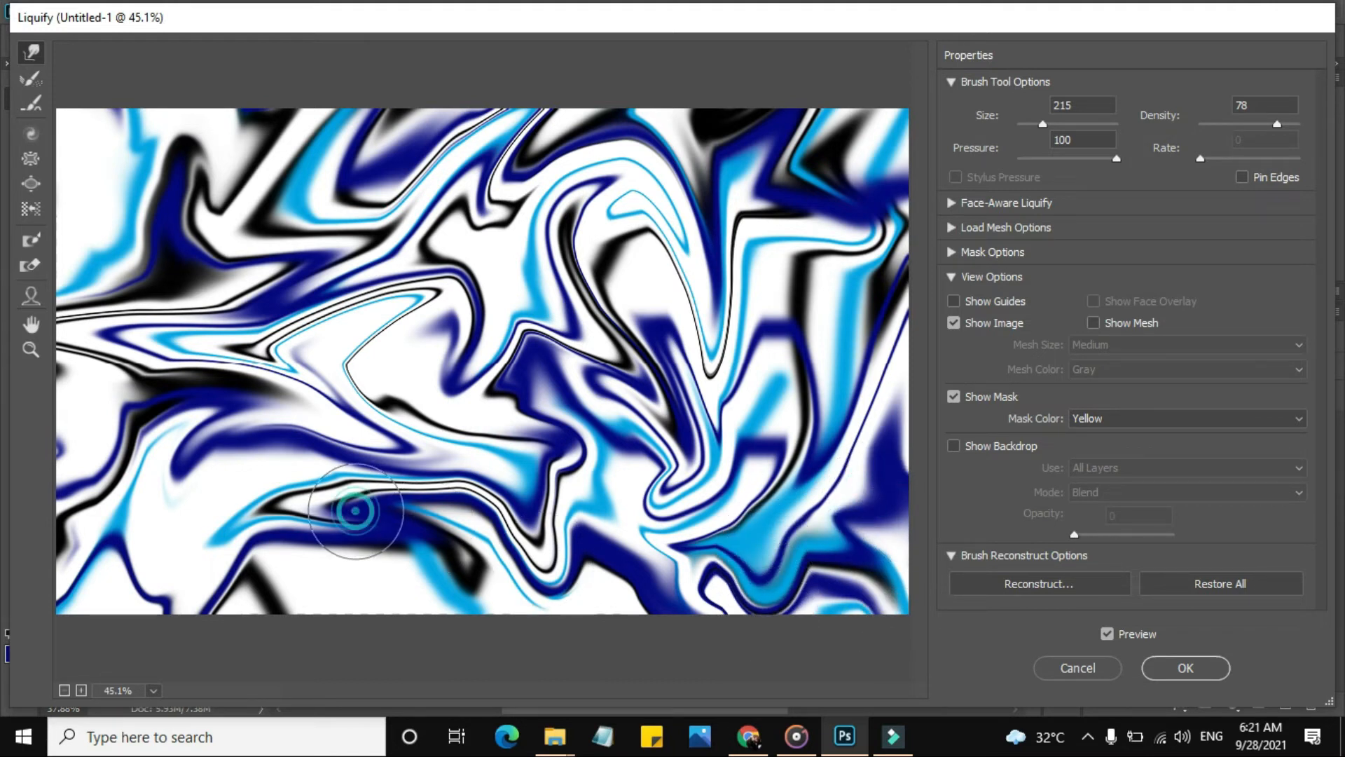
pyautogui.moveTo(355, 511)
pyautogui.mouseDown()
pyautogui.moveTo(323, 580)
pyautogui.moveTo(356, 628)
pyautogui.moveTo(378, 628)
pyautogui.moveTo(375, 669)
pyautogui.mouseUp()
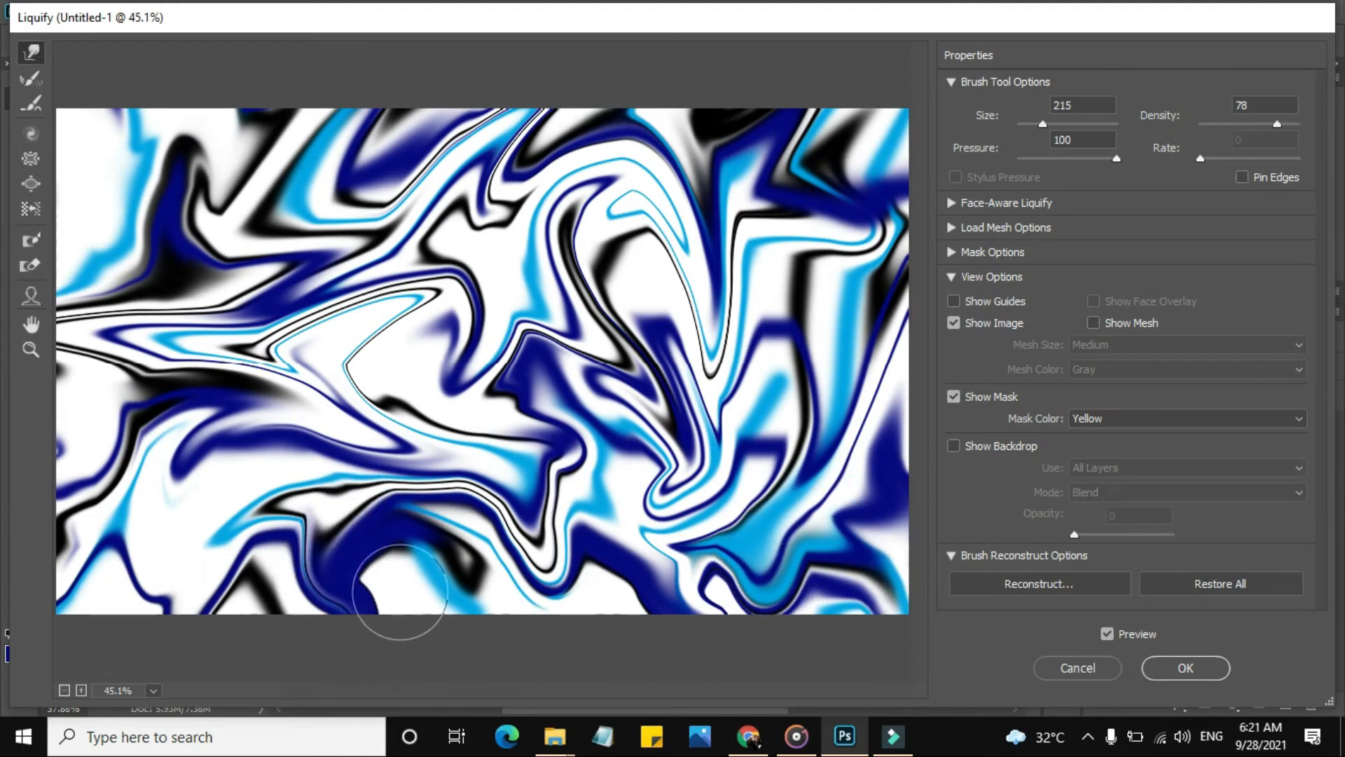
pyautogui.moveTo(400, 592)
pyautogui.mouseDown()
pyautogui.moveTo(428, 551)
pyautogui.moveTo(477, 618)
pyautogui.moveTo(575, 635)
pyautogui.mouseUp()
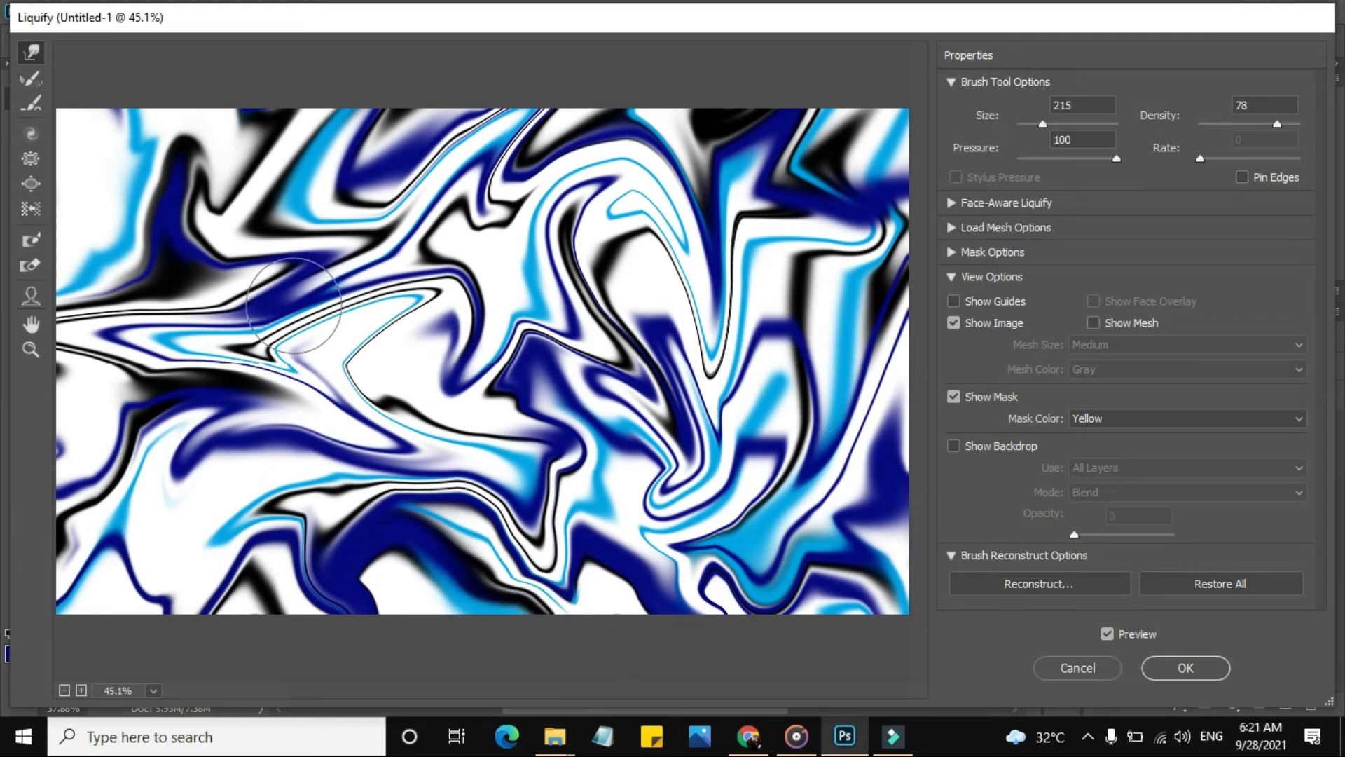
# Step: Swirl the strokes left of the image's center into nested, elongated loops with the Forward Warp tool
pyautogui.moveTo(505, 268)
pyautogui.mouseDown()
pyautogui.moveTo(538, 361)
pyautogui.moveTo(427, 392)
pyautogui.moveTo(329, 366)
pyautogui.moveTo(325, 337)
pyautogui.moveTo(297, 354)
pyautogui.moveTo(312, 353)
pyautogui.moveTo(254, 433)
pyautogui.mouseUp()
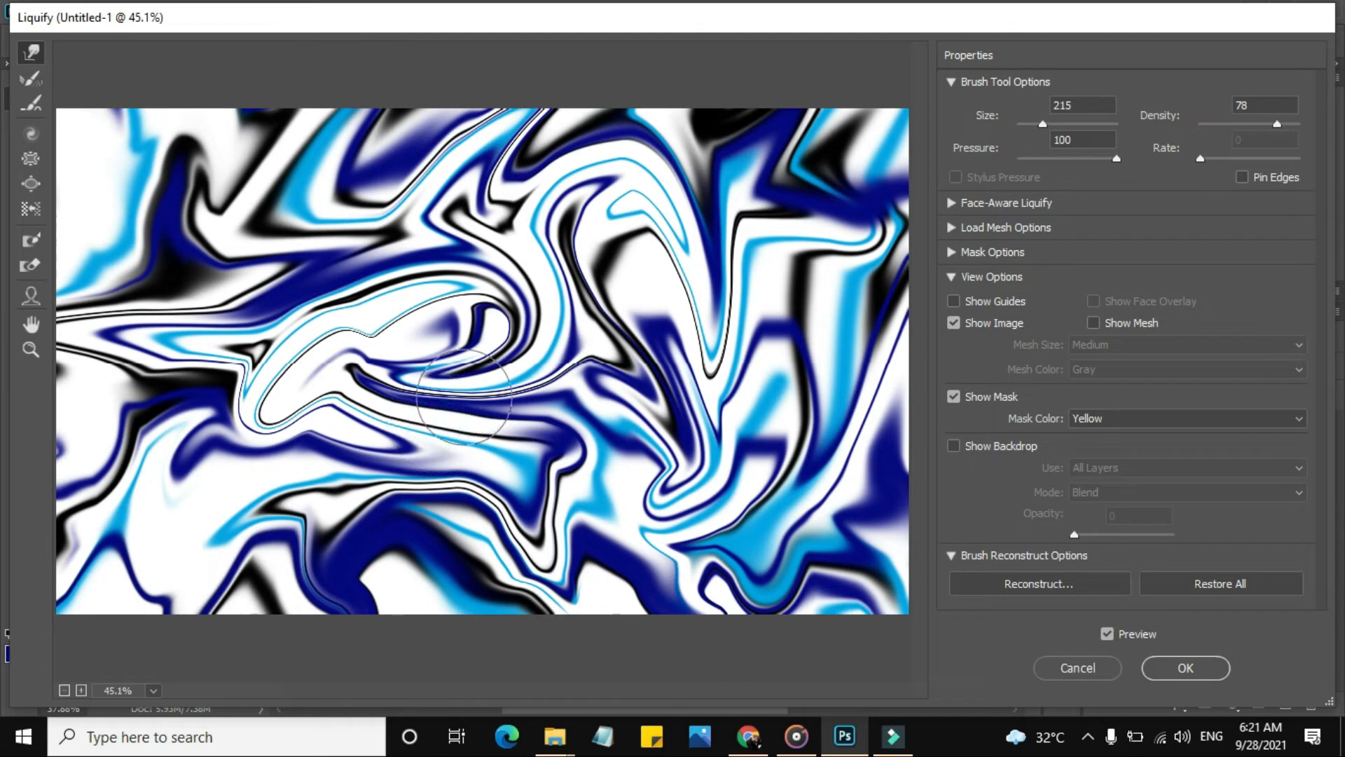
pyautogui.moveTo(464, 396)
pyautogui.mouseDown()
pyautogui.moveTo(470, 425)
pyautogui.moveTo(515, 396)
pyautogui.moveTo(549, 416)
pyautogui.moveTo(588, 410)
pyautogui.moveTo(591, 431)
pyautogui.moveTo(398, 385)
pyautogui.moveTo(332, 371)
pyautogui.mouseUp()
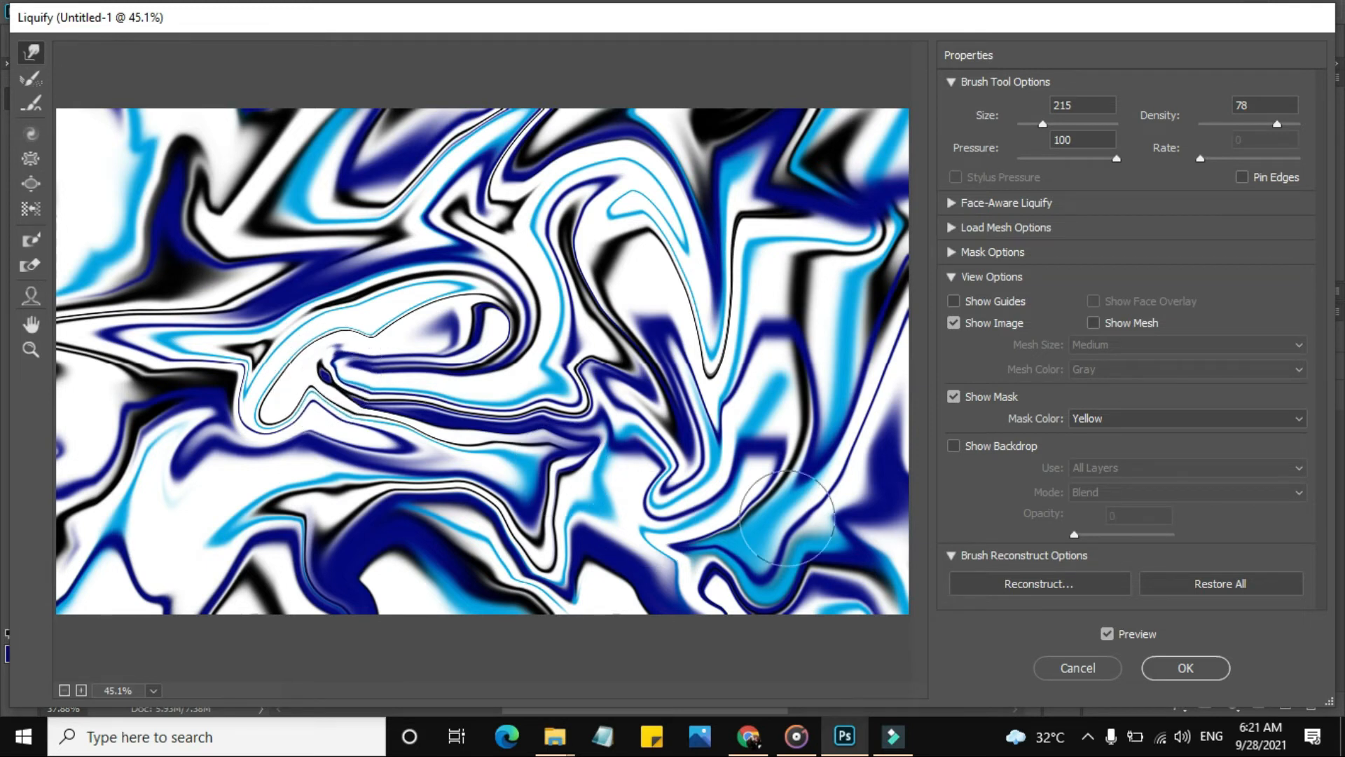
pyautogui.moveTo(507, 349); pyautogui.dragTo(537, 363)
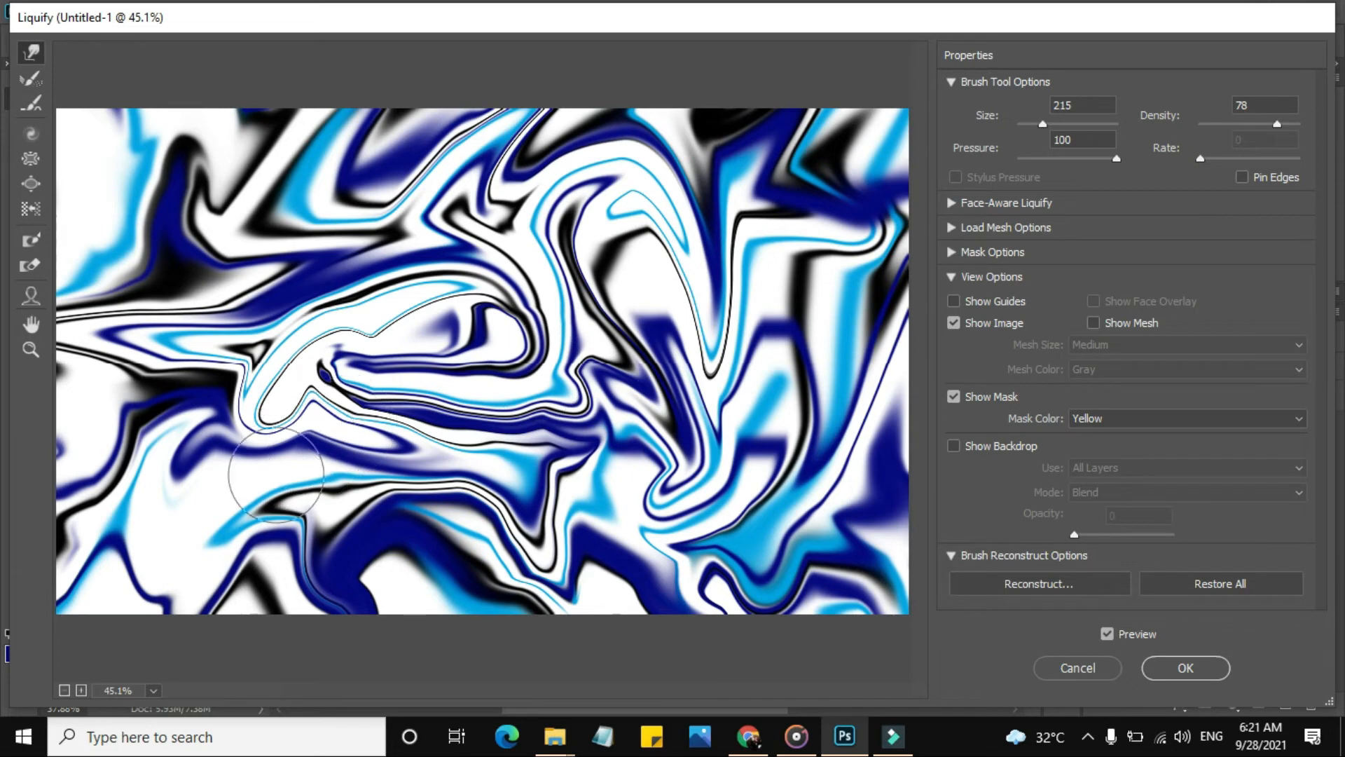
# Step: Partially revert the warp with a reconstruction amount of 90 and apply the Liquify filter to the rectangle
pyautogui.click(1066, 590)
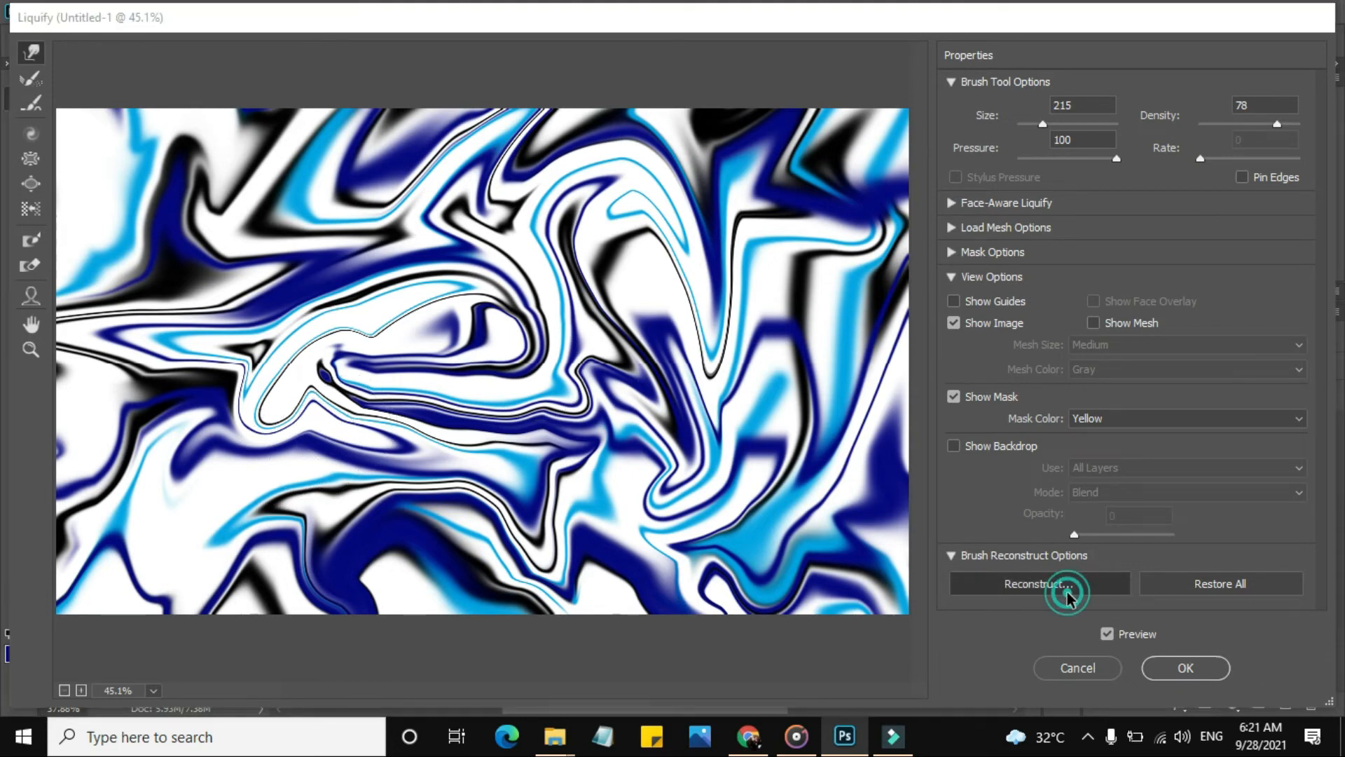
pyautogui.moveTo(930, 112)
pyautogui.mouseDown()
pyautogui.moveTo(867, 113)
pyautogui.moveTo(973, 126)
pyautogui.mouseUp()
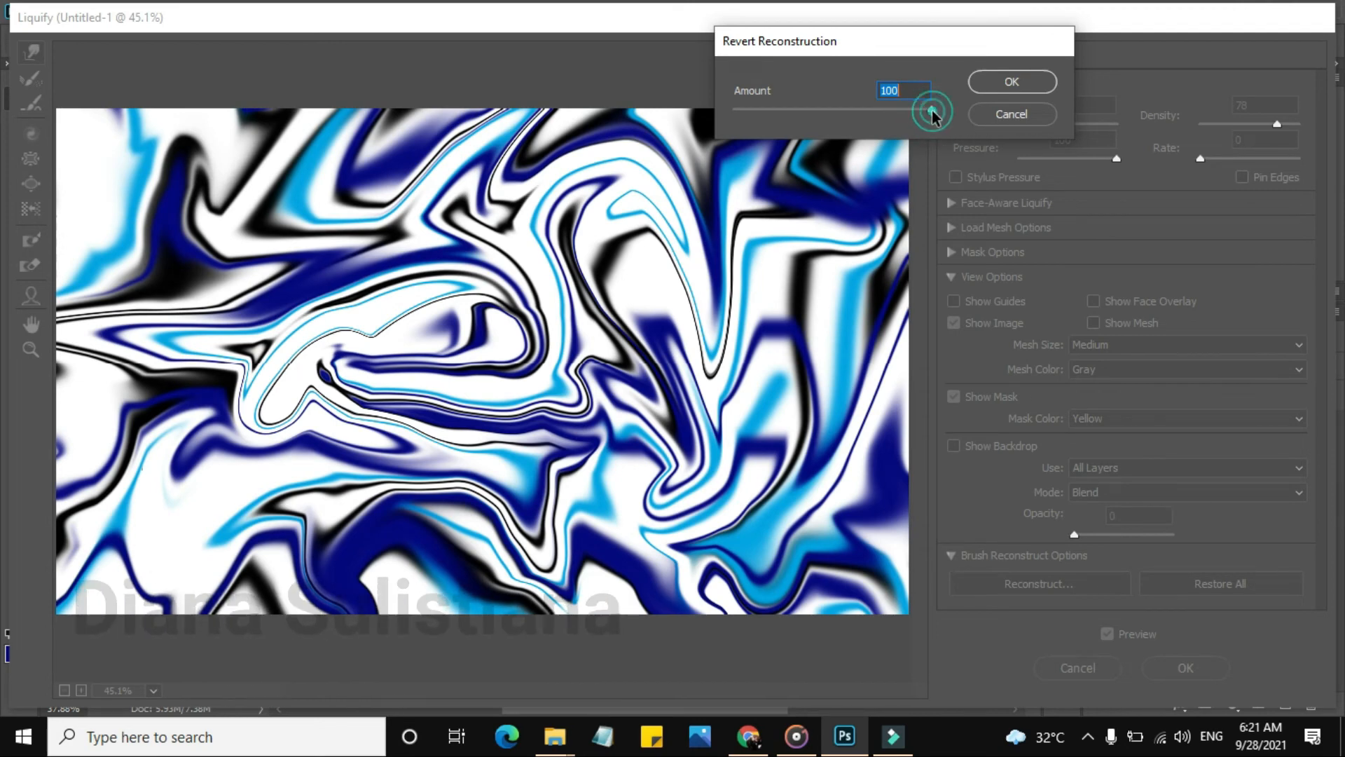
pyautogui.moveTo(932, 112); pyautogui.dragTo(905, 110)
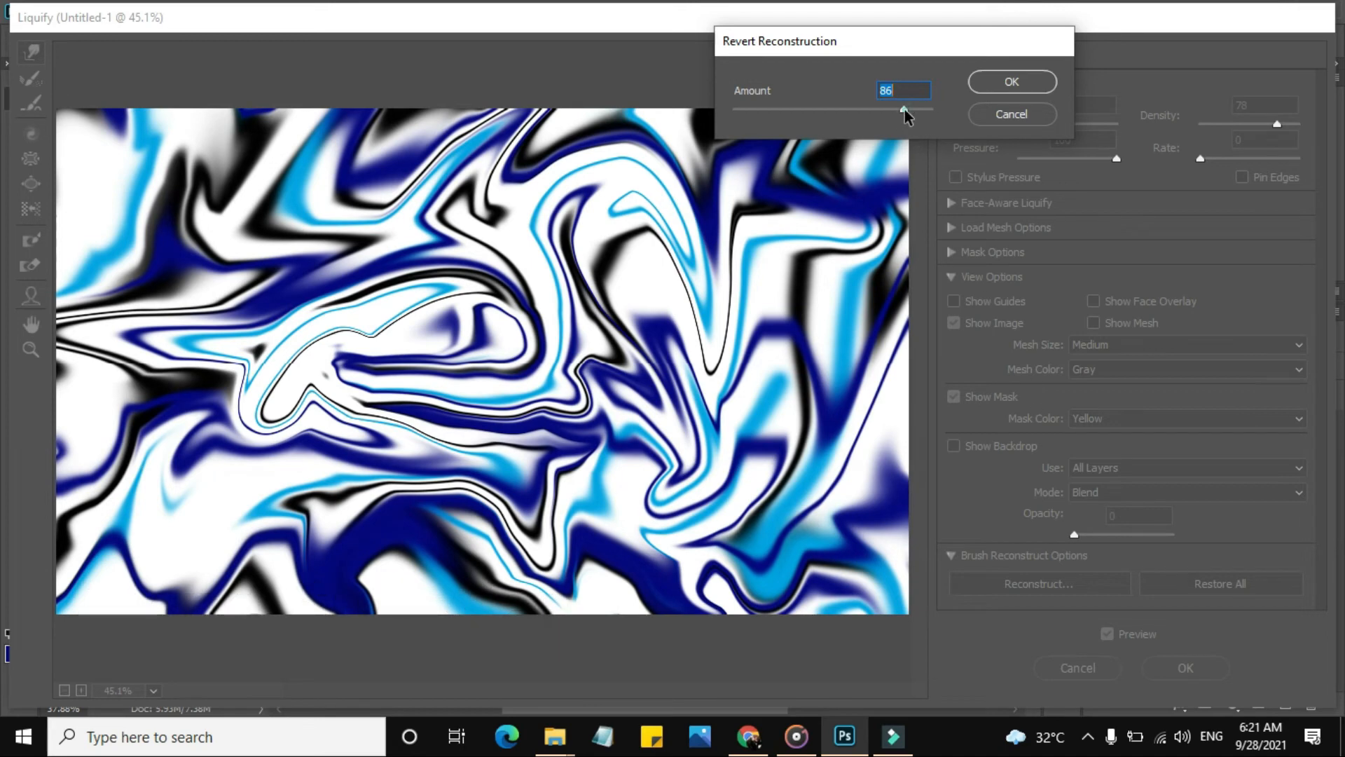
pyautogui.moveTo(906, 114); pyautogui.dragTo(893, 114)
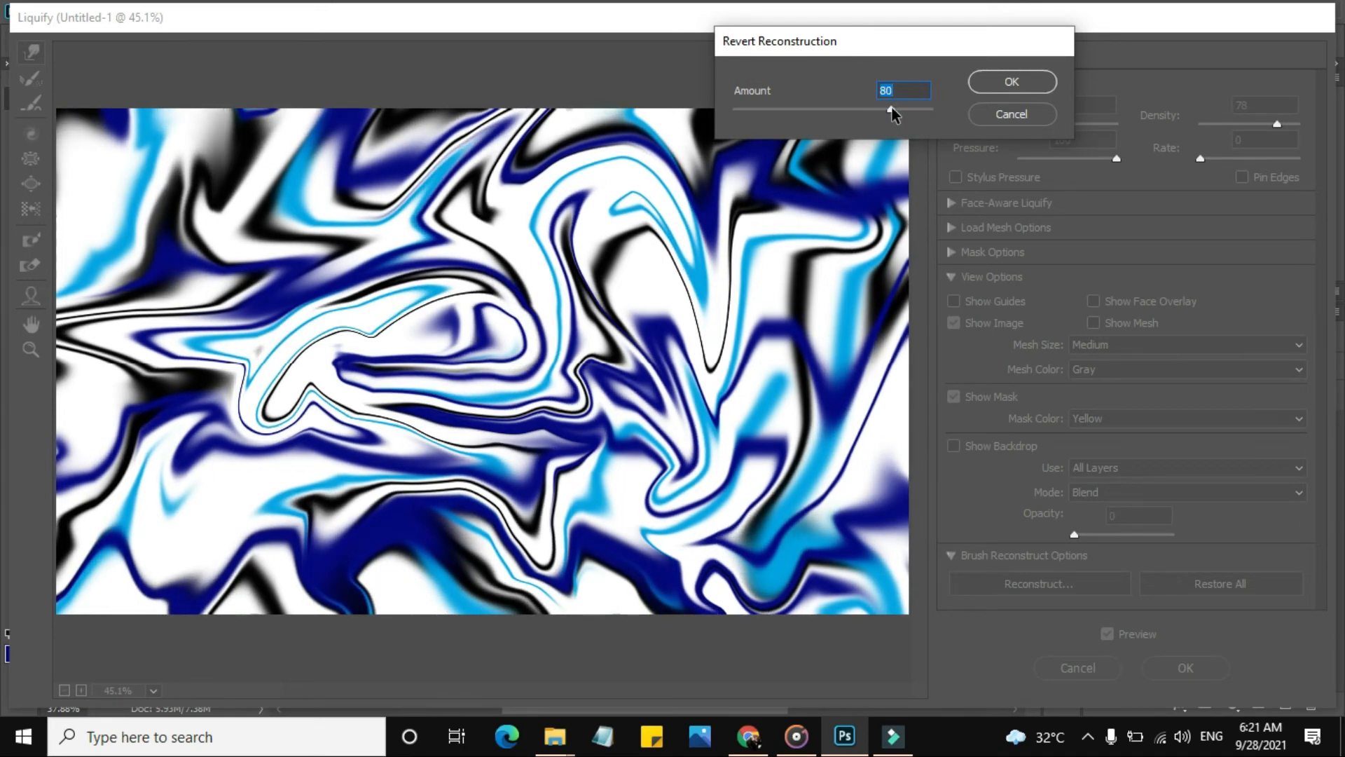
pyautogui.moveTo(893, 114)
pyautogui.mouseDown()
pyautogui.moveTo(974, 119)
pyautogui.moveTo(888, 112)
pyautogui.mouseUp()
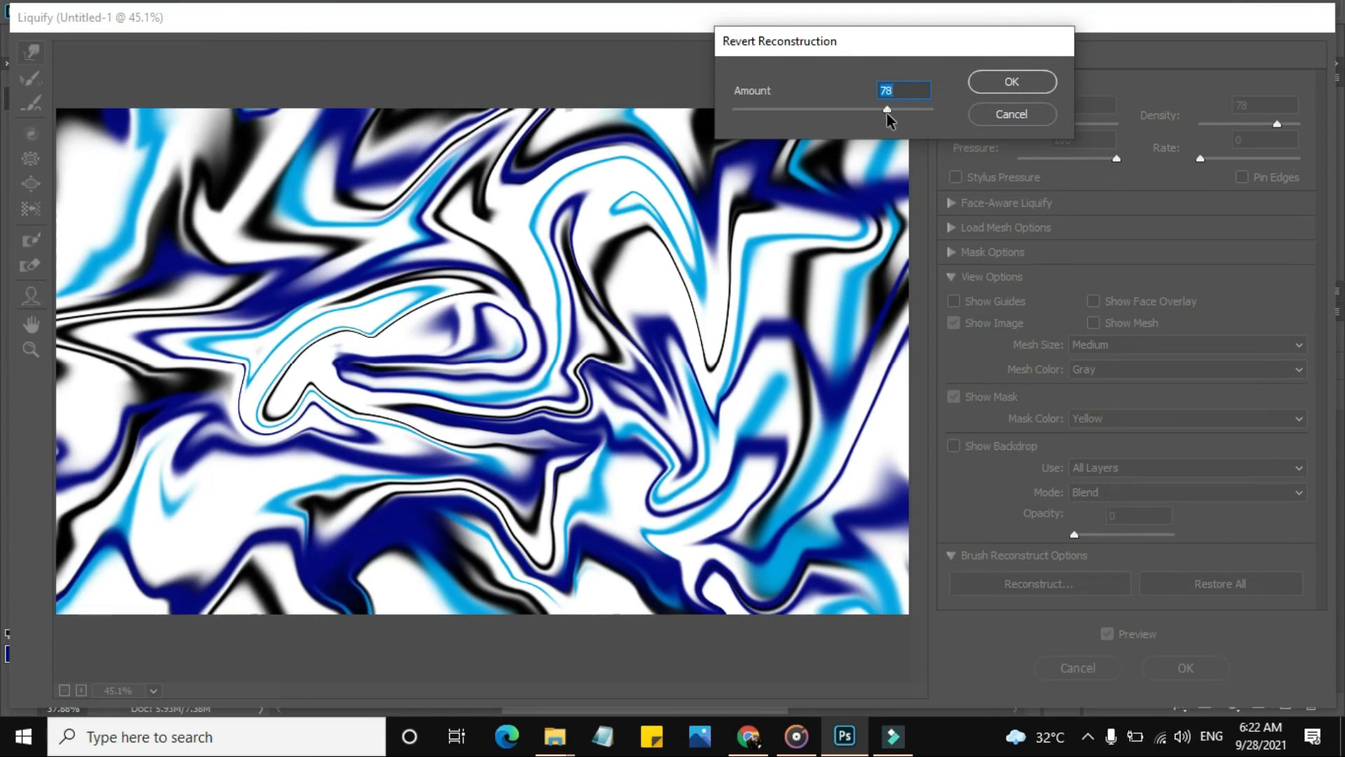
pyautogui.moveTo(887, 112); pyautogui.dragTo(911, 111)
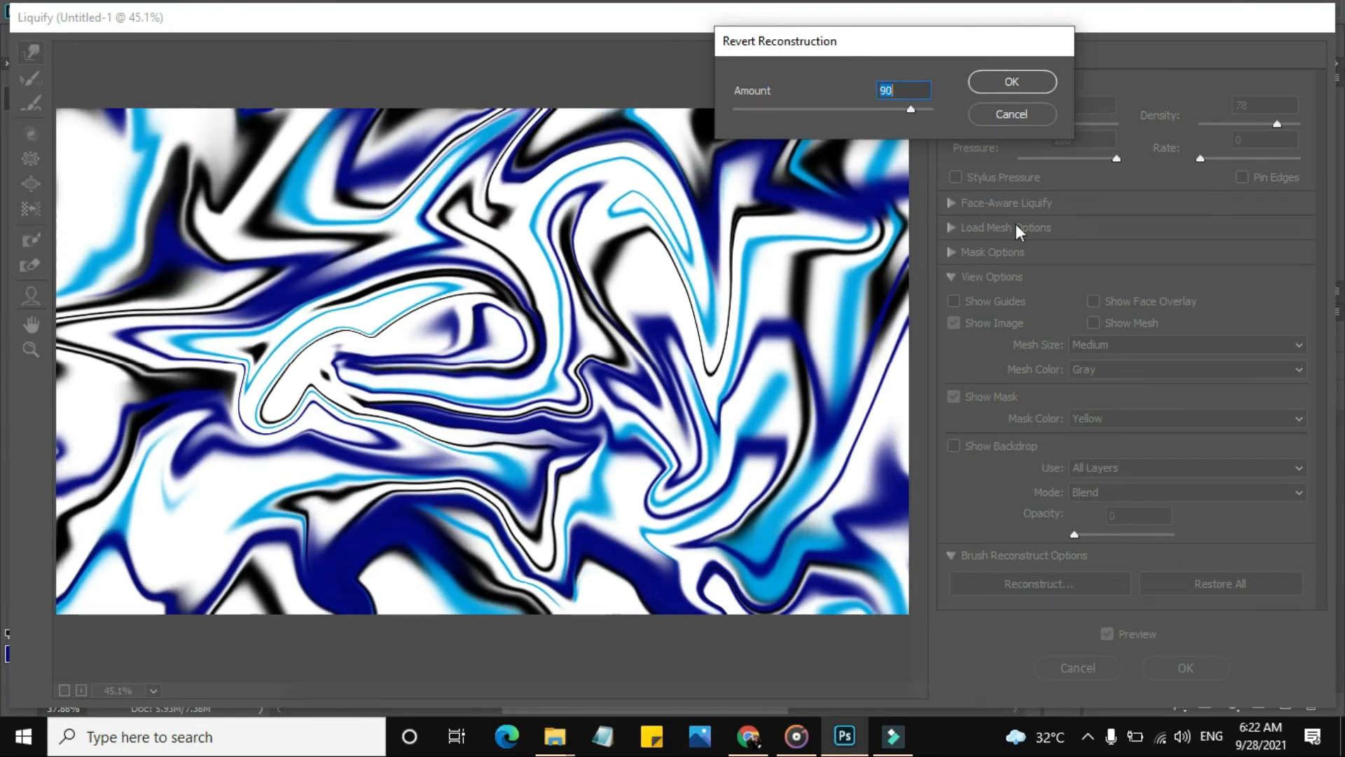
pyautogui.click(1023, 83)
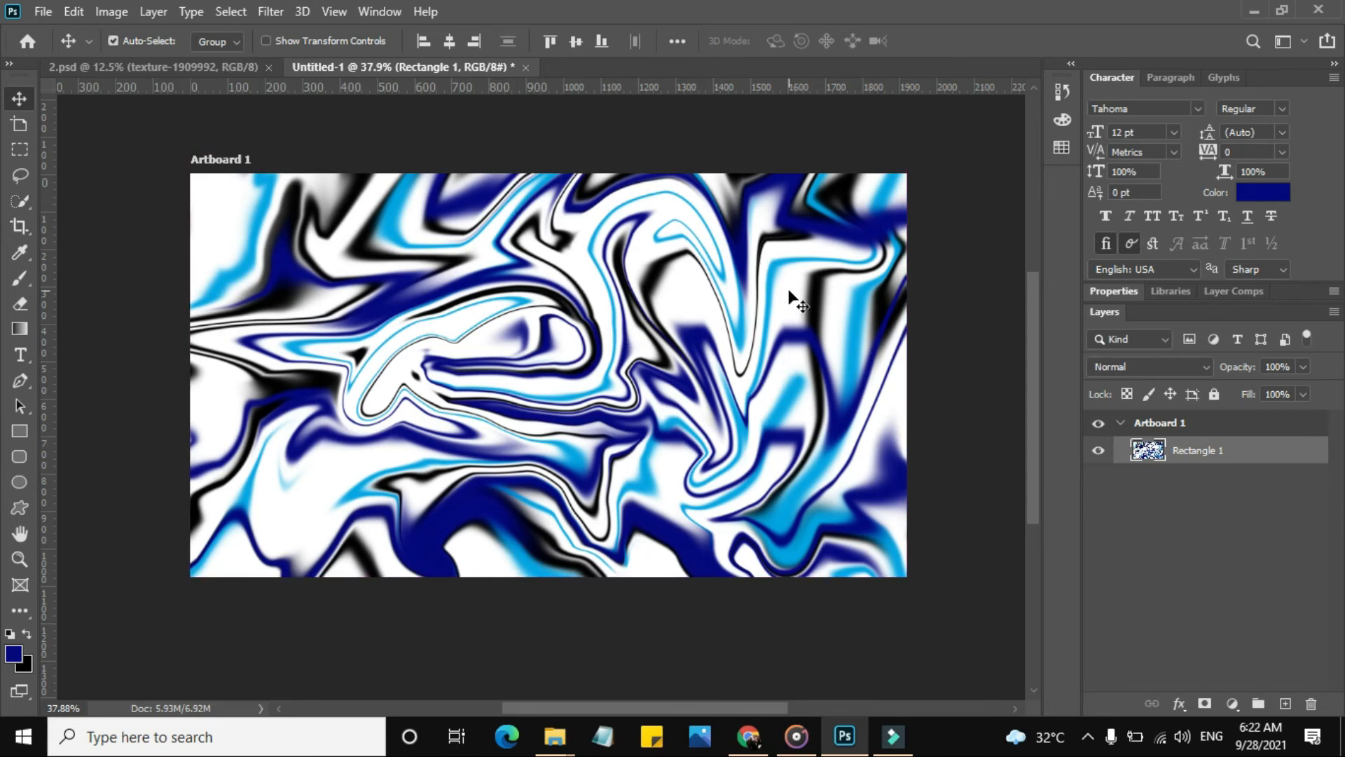
# Step: Activate the Horizontal Type tool for placing text over the warped background
pyautogui.scroll(3, 792, 298)
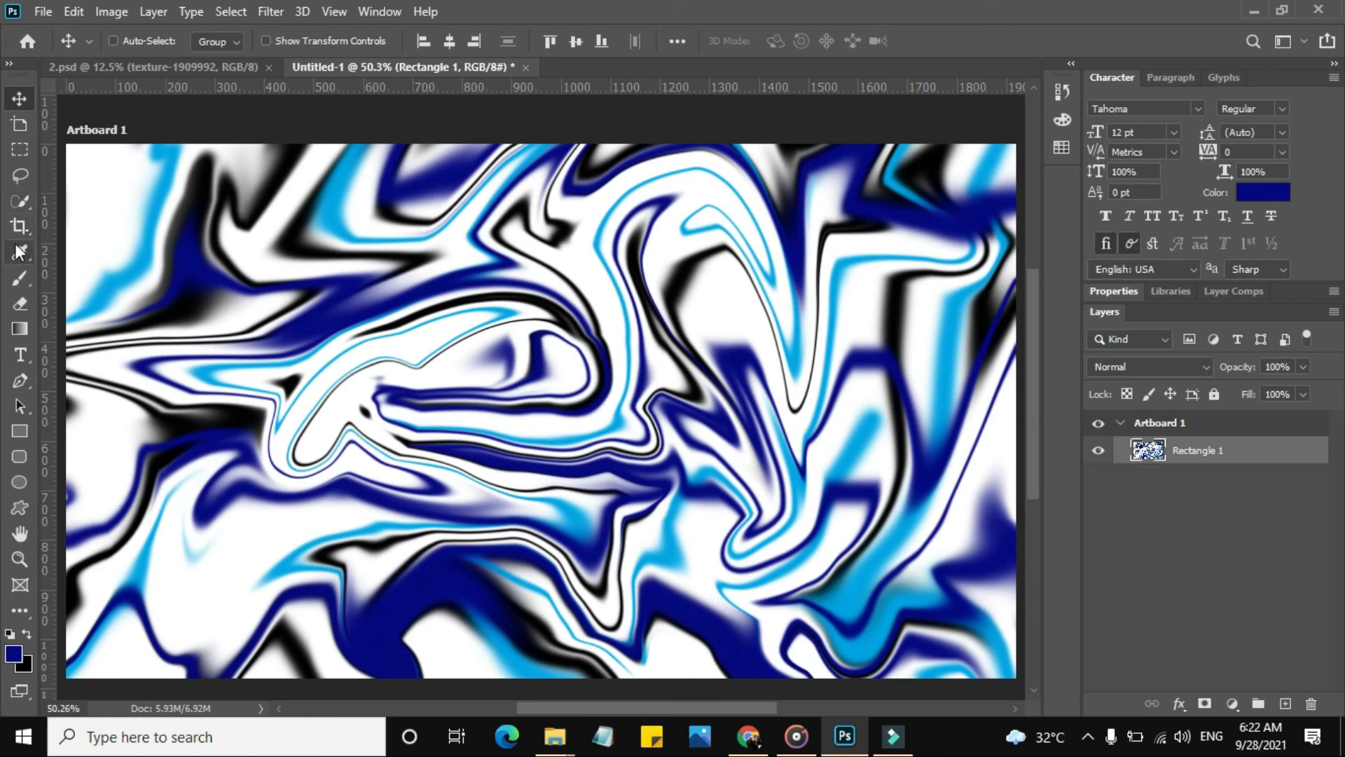
pyautogui.click(21, 356)
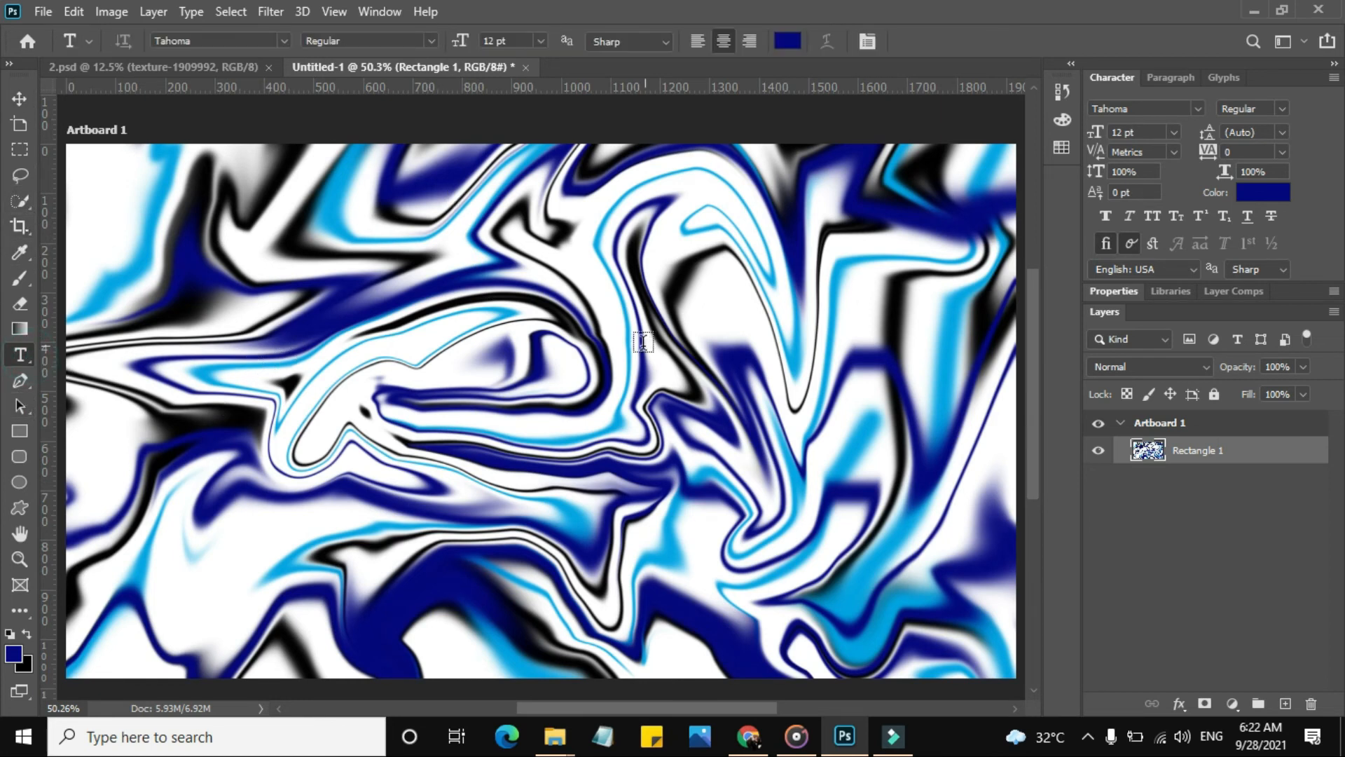